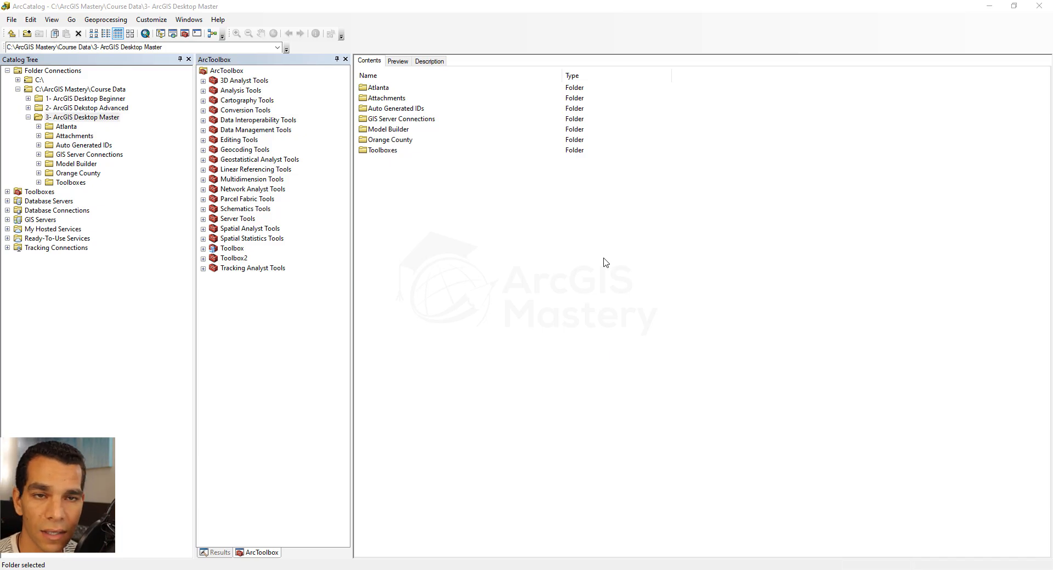
- Open the Orange County map document from the Orange County course folder
key("alt+Tab")
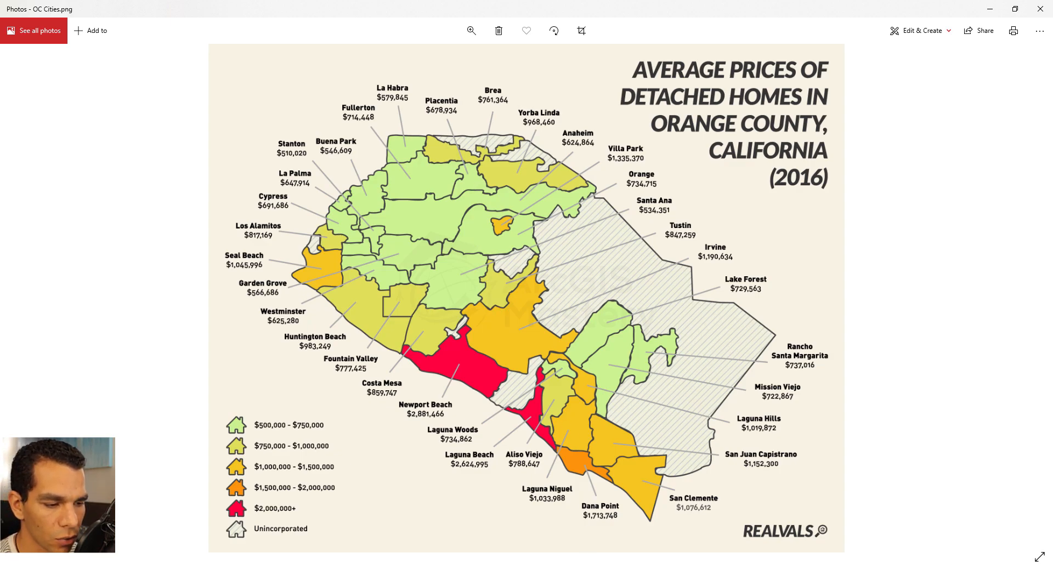
left_click(590, 559)
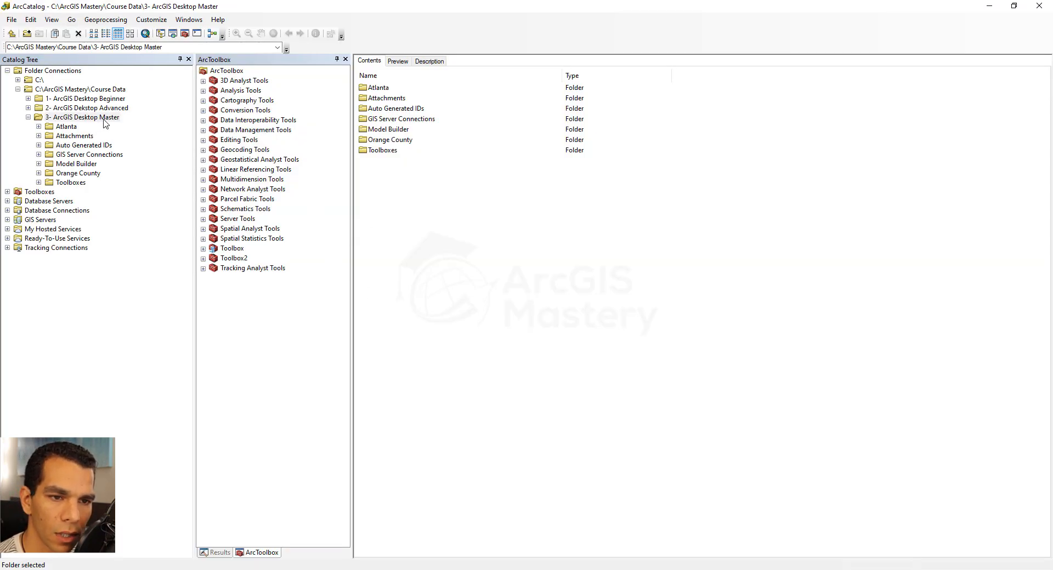
left_click(38, 173)
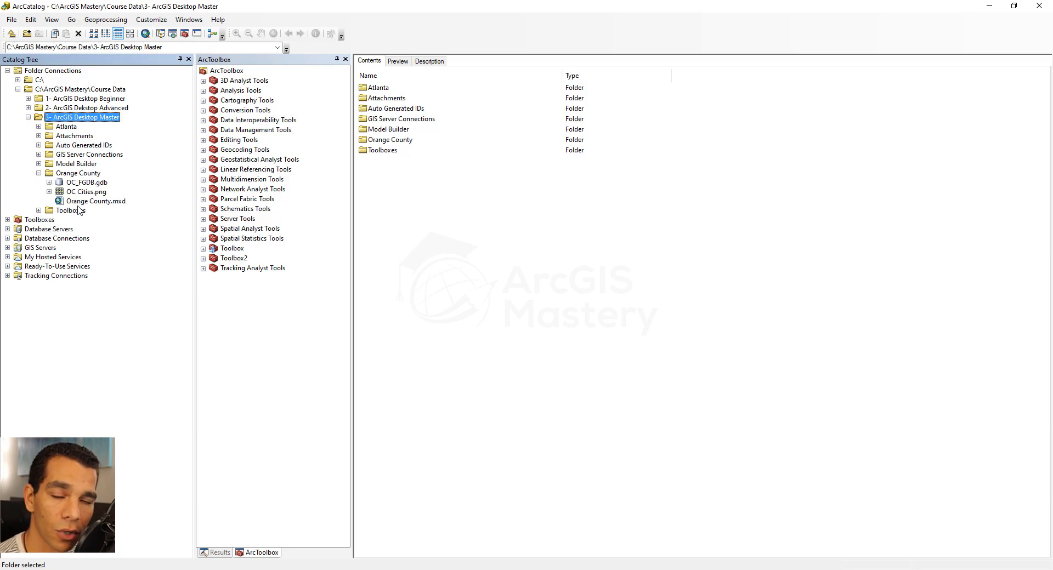
left_click(578, 569)
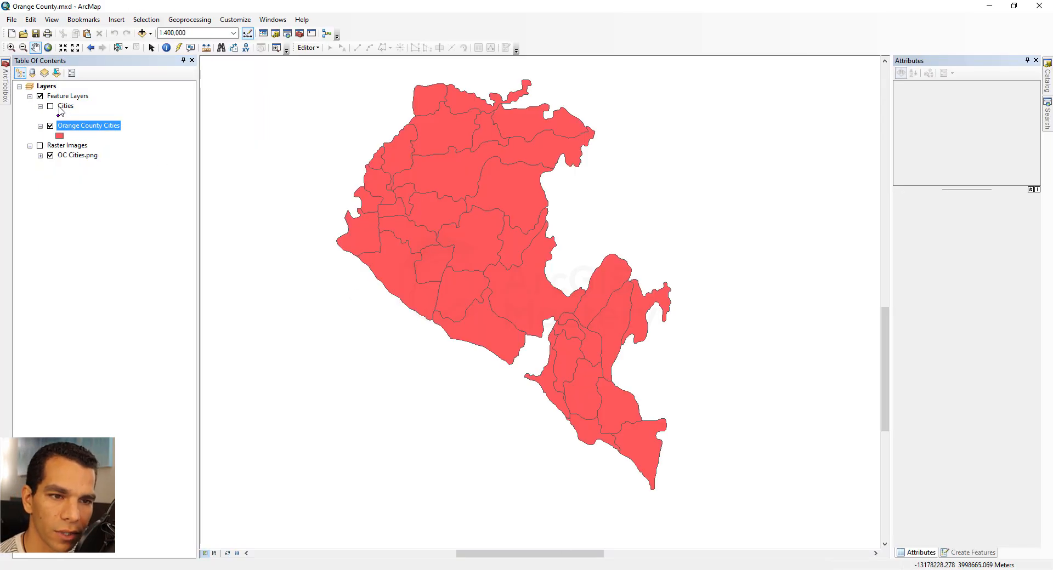
- Inspect the Cities point layer, its attribute table and the OC Cities.png raster image
left_click(50, 107)
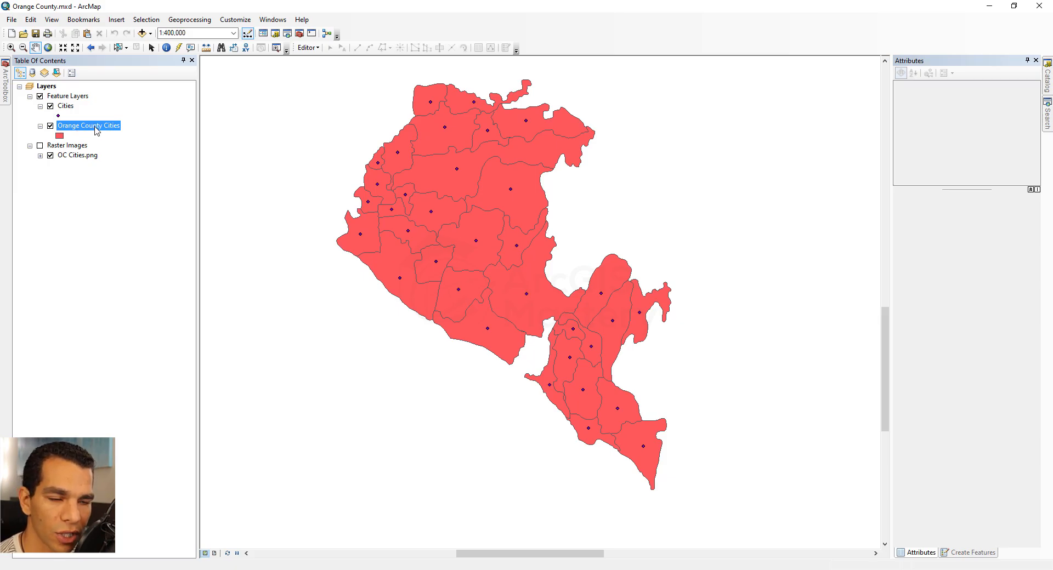
left_click(51, 107)
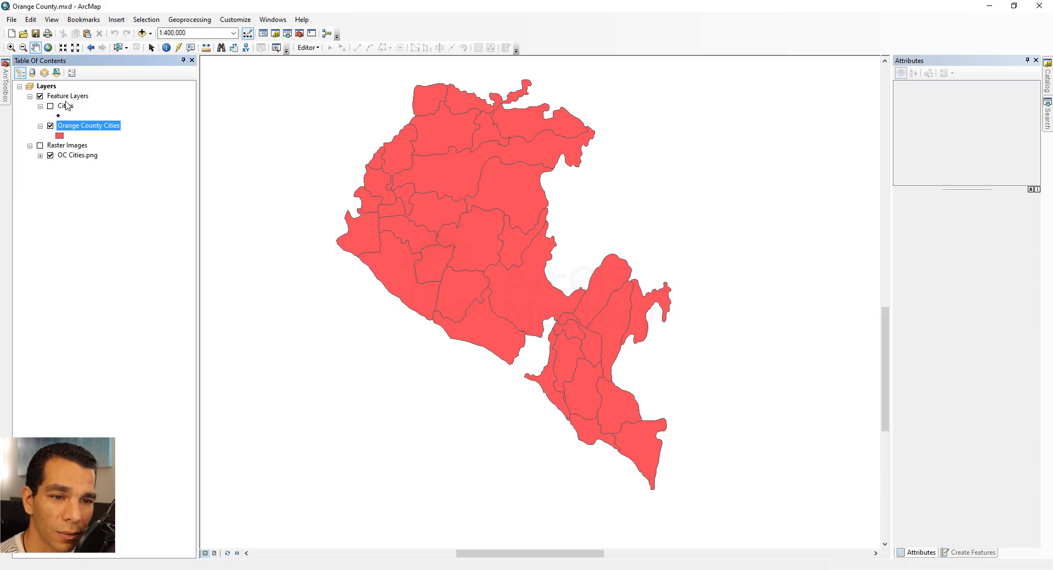
right_click(67, 107)
left_click(112, 140)
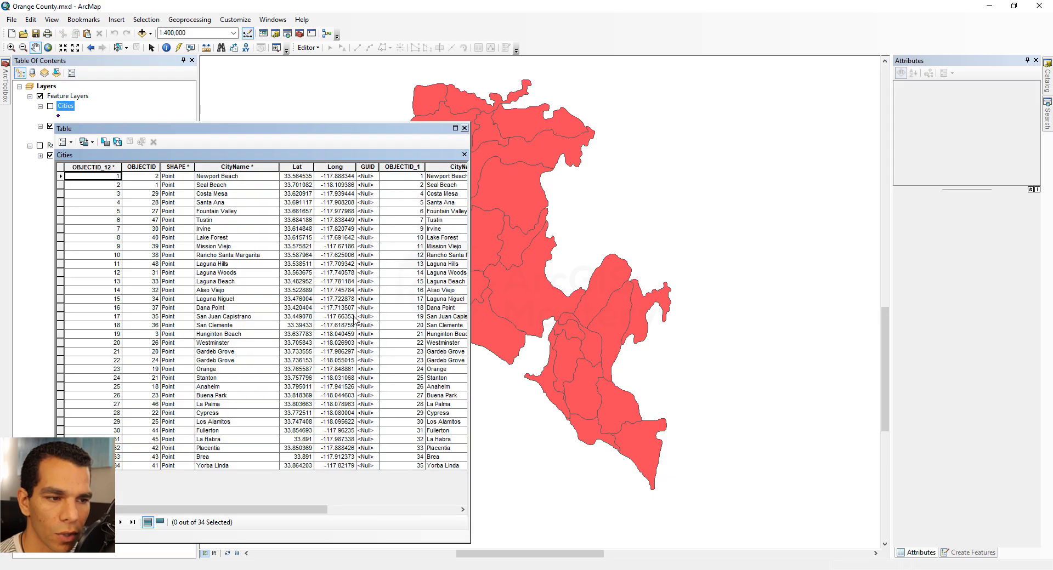
left_click_drag(310, 509, 440, 510)
left_click(465, 128)
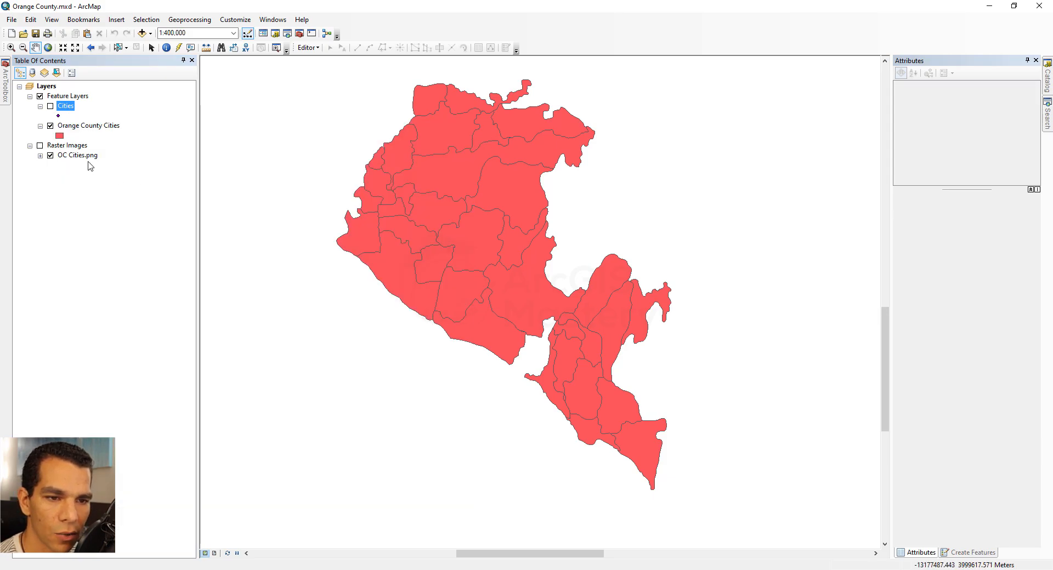
left_click(40, 146)
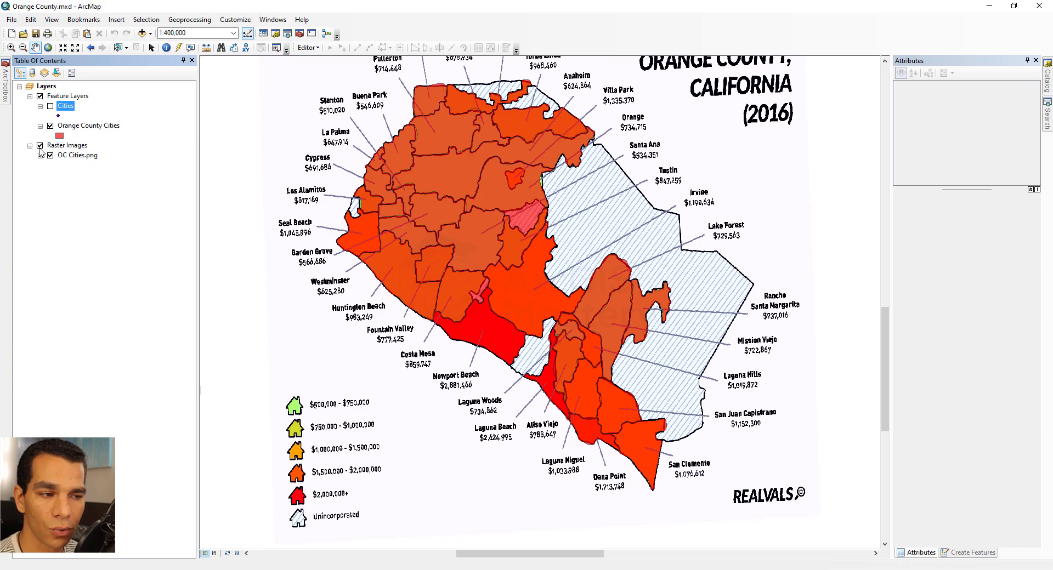
left_click(39, 146)
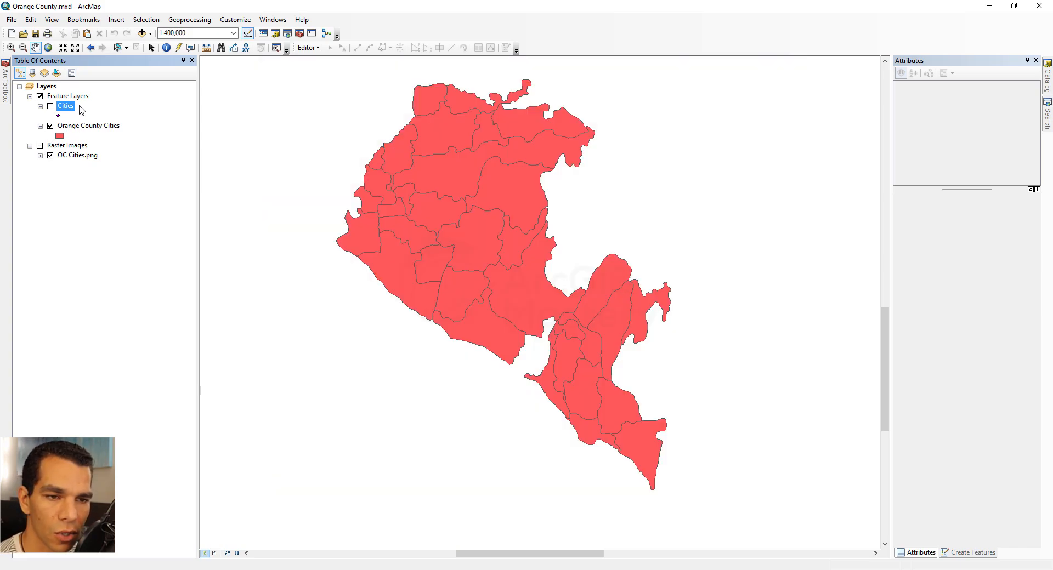
- Turn on labels for the Orange County Cities layer using the City Name field and apply
right_click(81, 129)
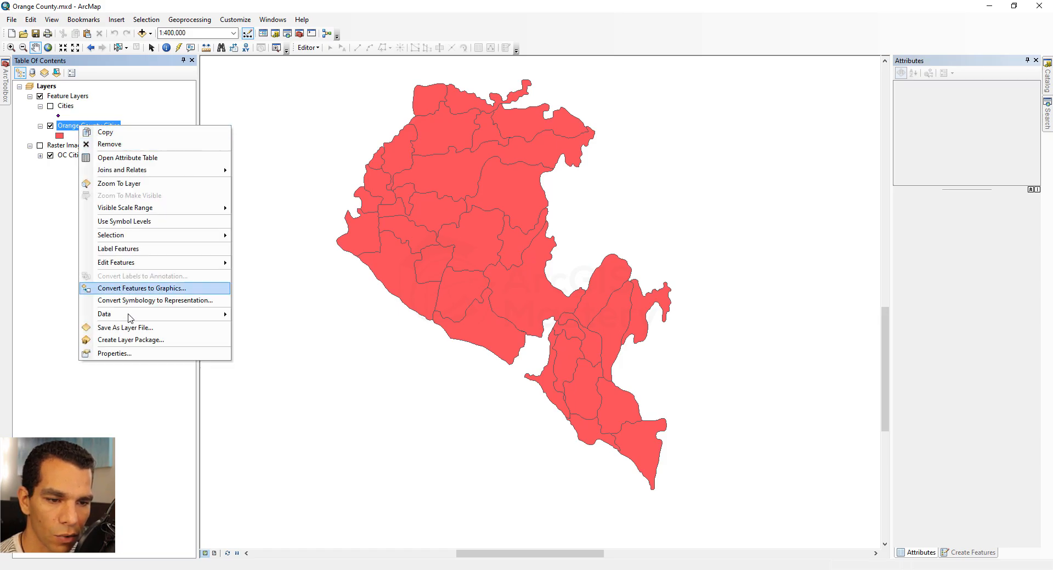
left_click(127, 353)
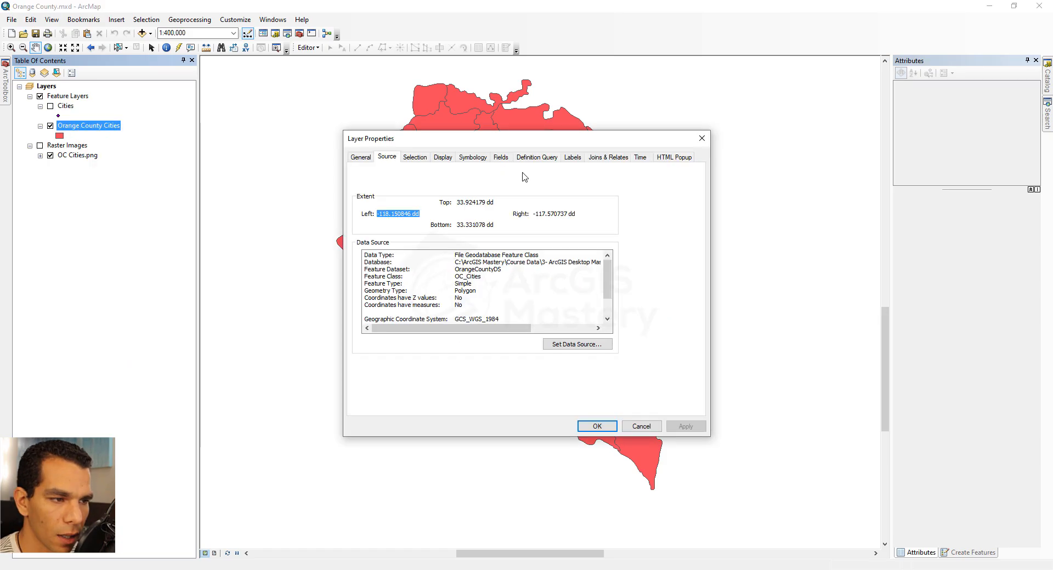
left_click(574, 159)
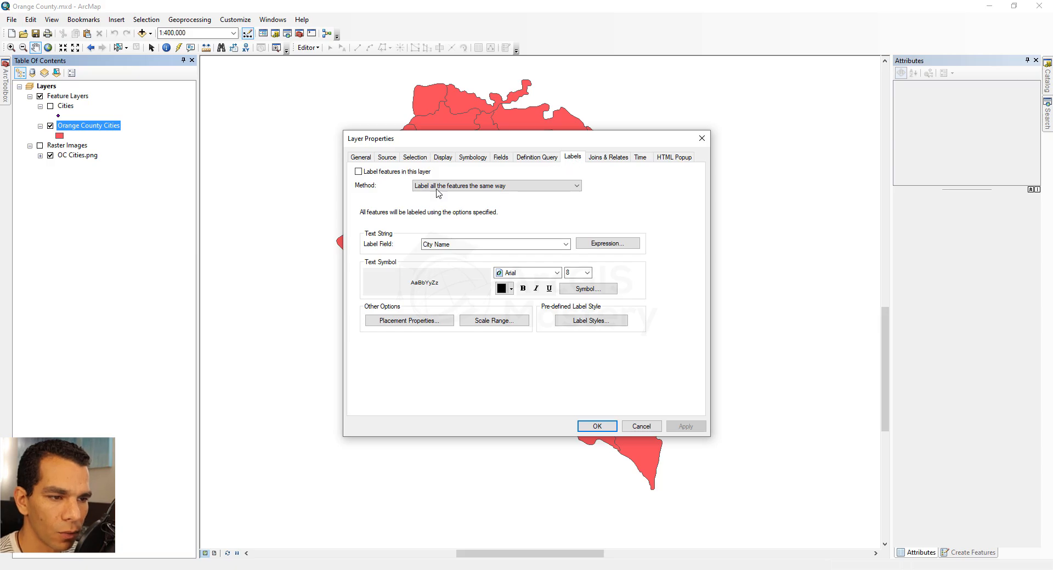
left_click(359, 172)
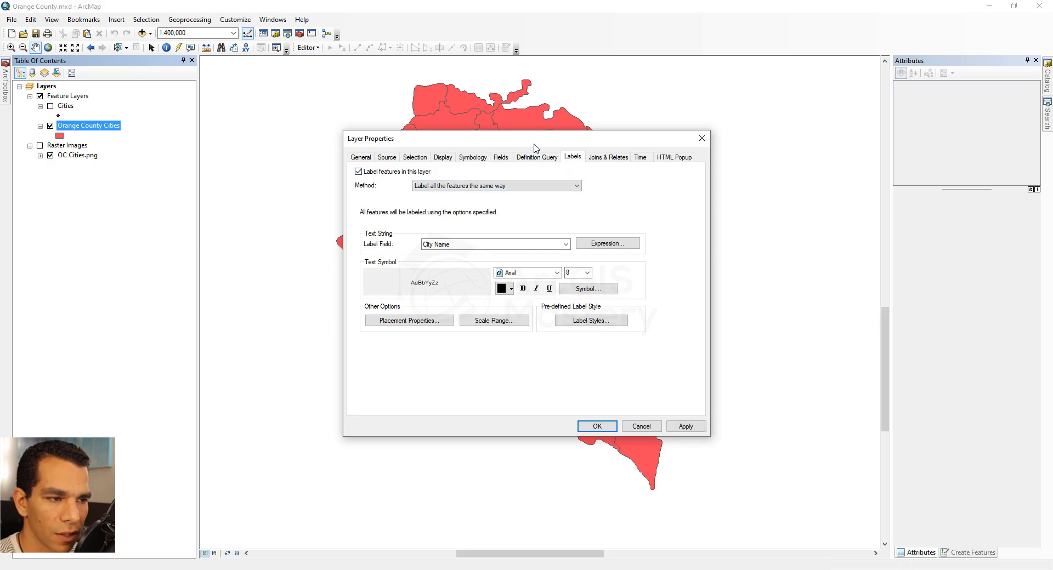
left_click_drag(513, 142, 209, 137)
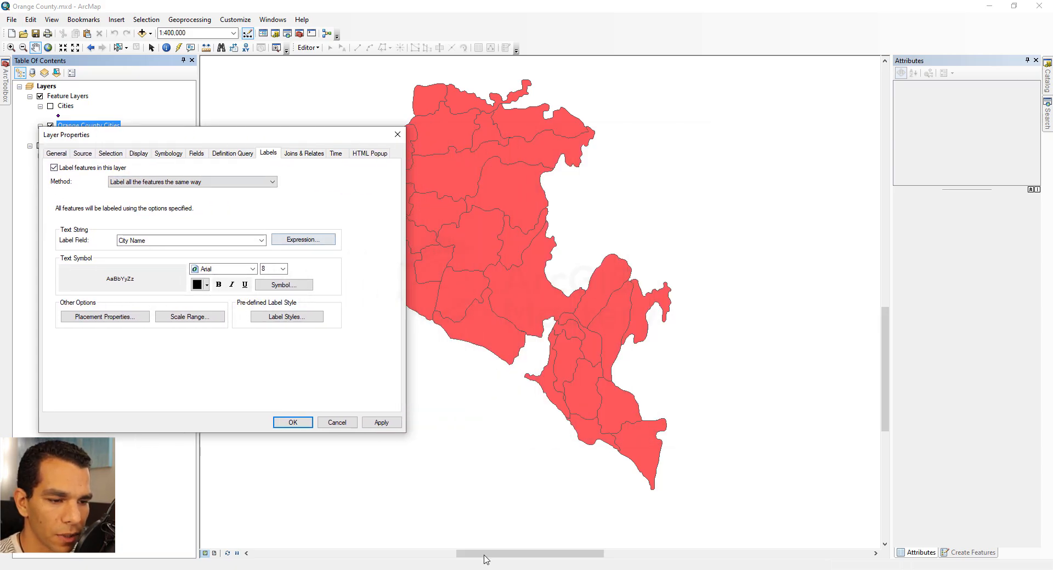
left_click(381, 423)
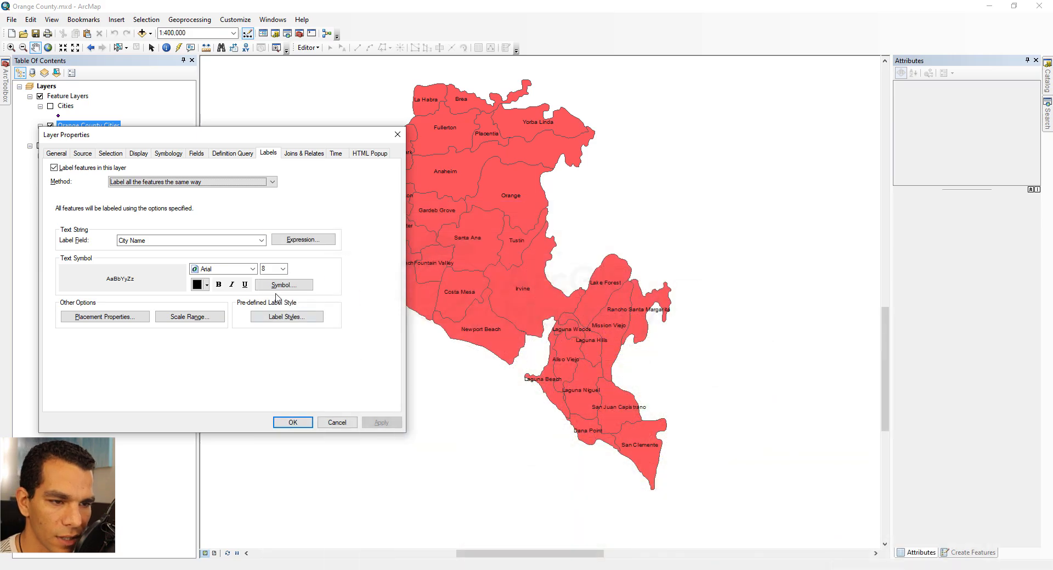
- Build a label expression appending AvrgHousePrice to CityName with a "$" separator, and verify it
left_click(301, 241)
left_click_drag(242, 127, 283, 110)
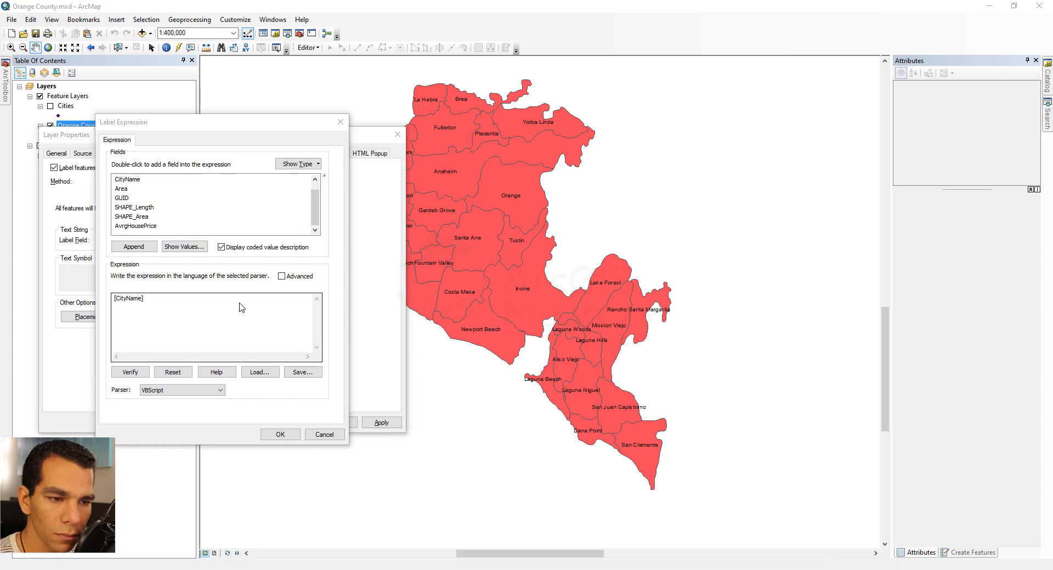
left_click(141, 228)
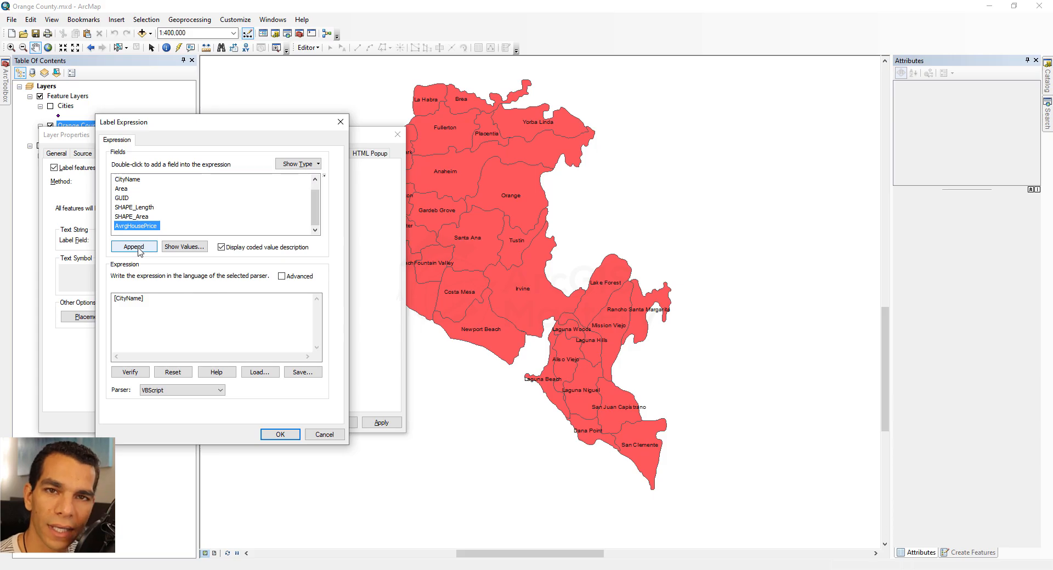
left_click(134, 247)
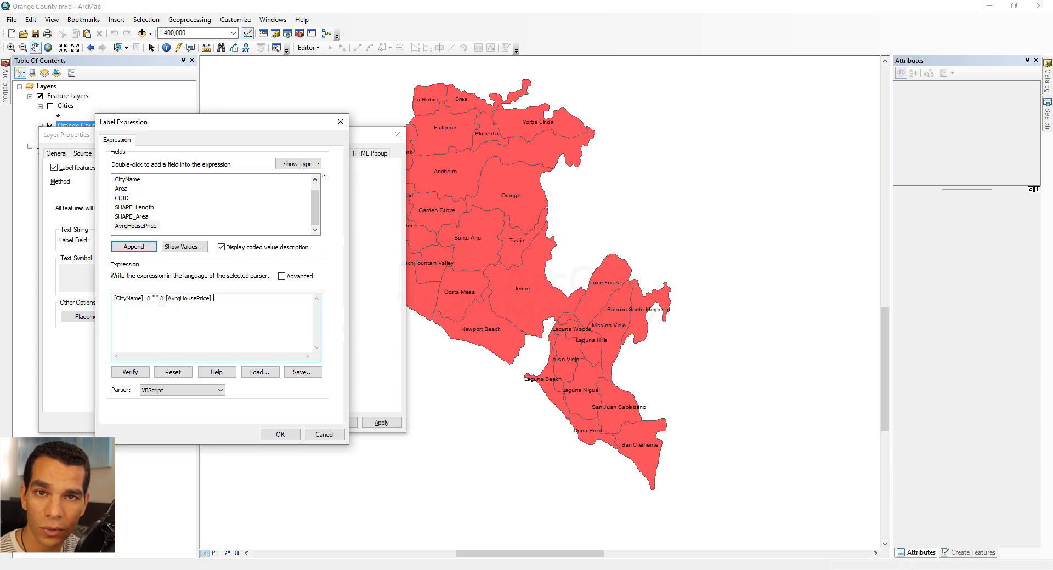
left_click(158, 388)
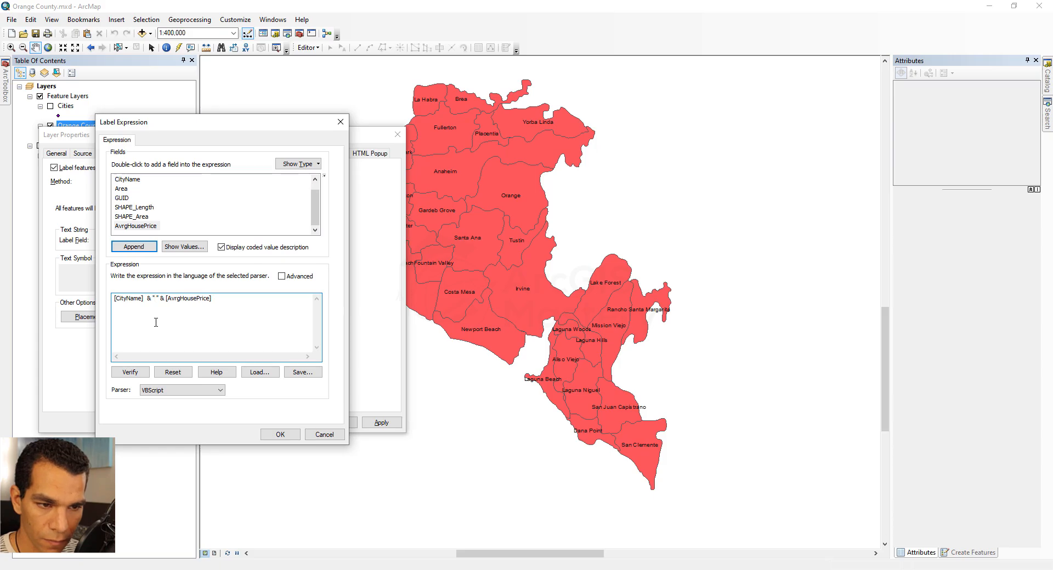
type("$")
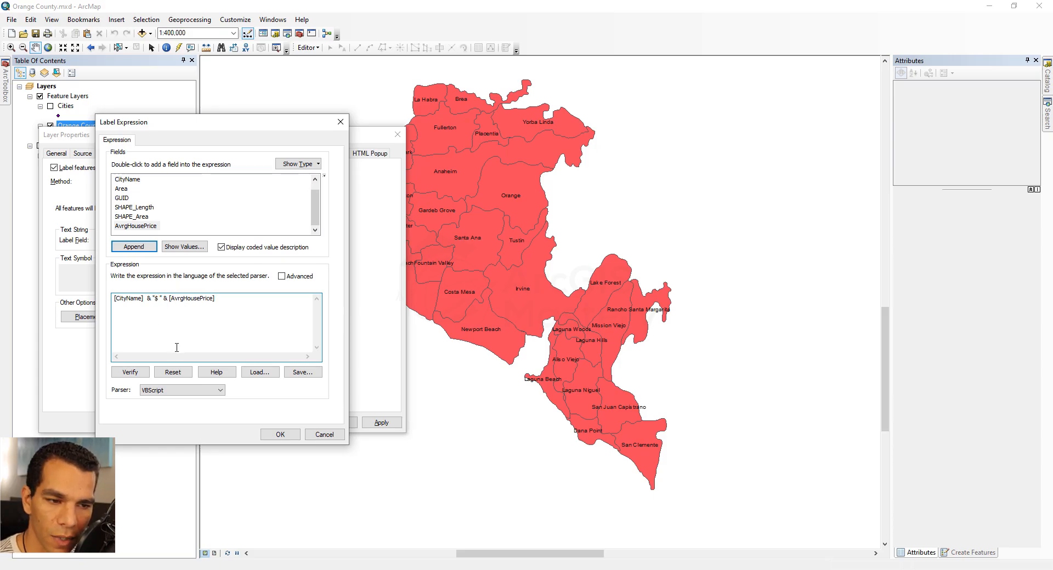
left_click(130, 373)
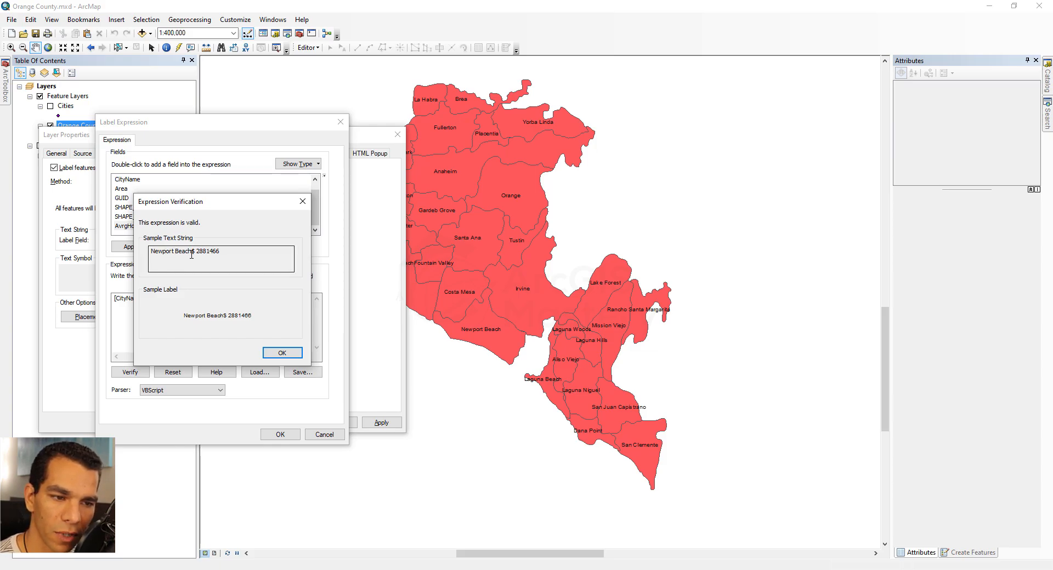
left_click(281, 353)
- Switch the expression parser to JScript, add "$" before the price, and verify the expression
left_click(201, 391)
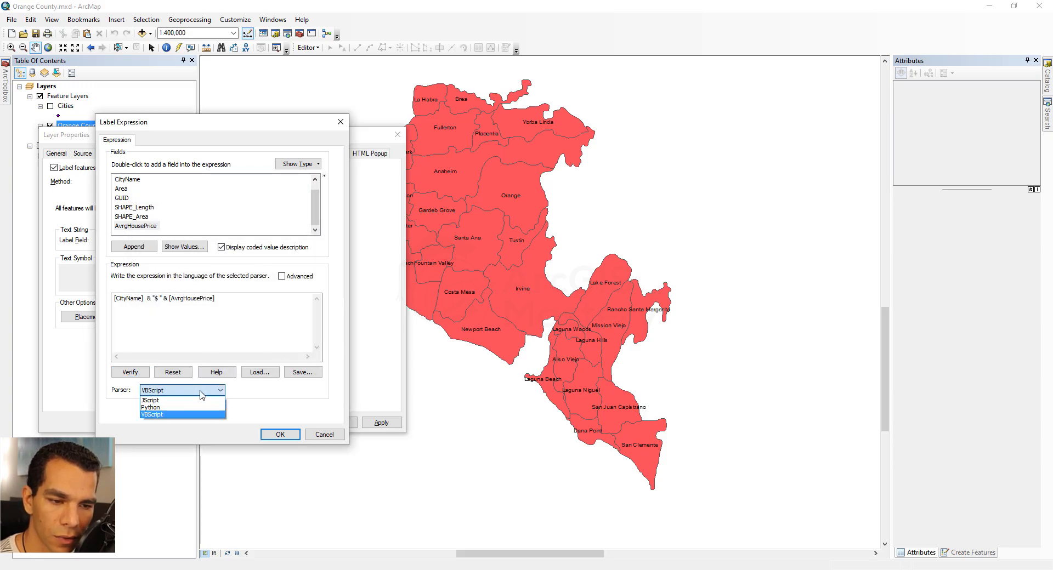
left_click(189, 401)
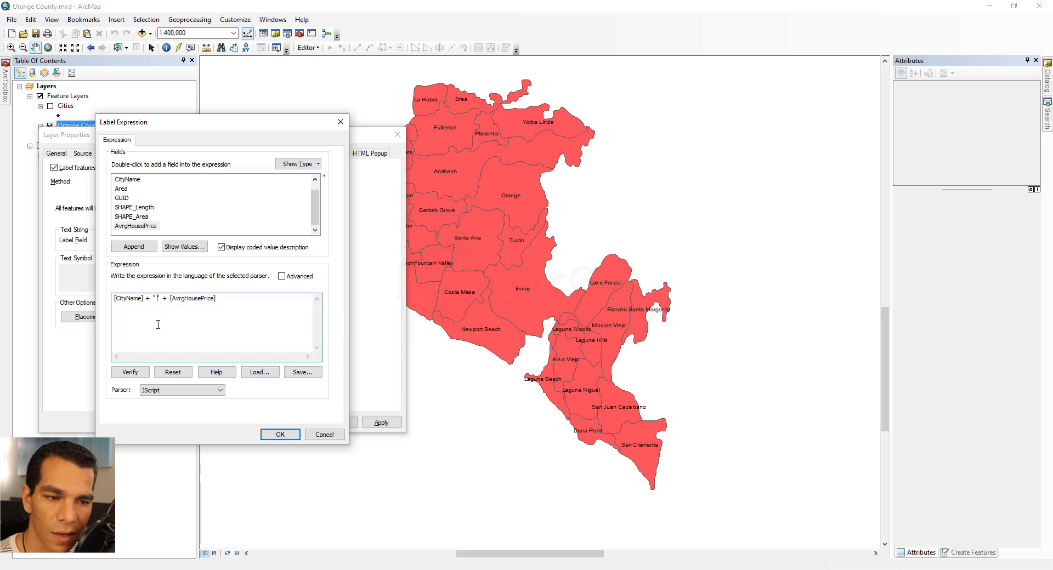
type("$")
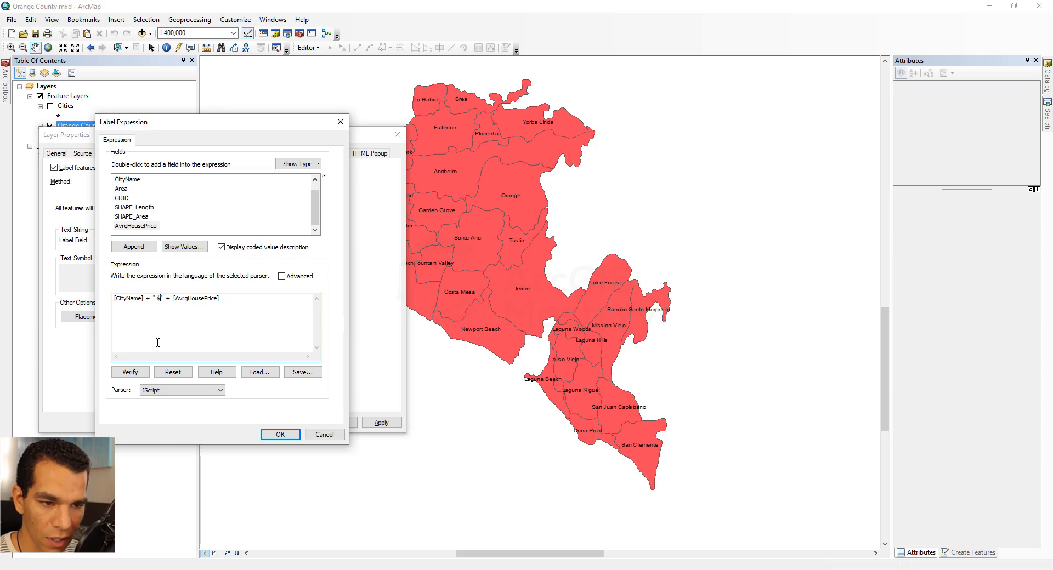
left_click(130, 372)
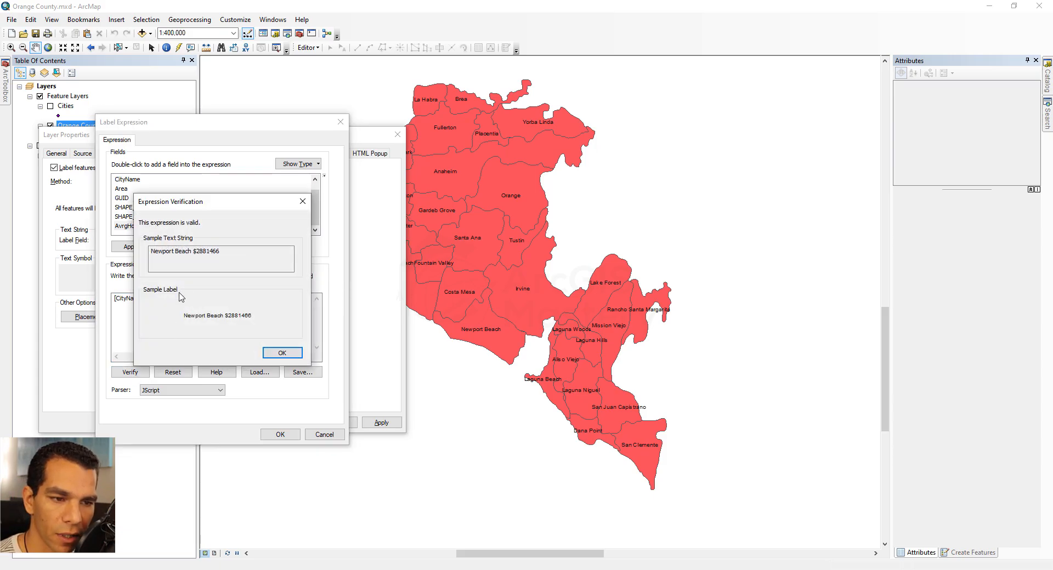
left_click(282, 353)
- Change the separator to "\n$" to put the price on a new line, and verify the expression
left_click(188, 391)
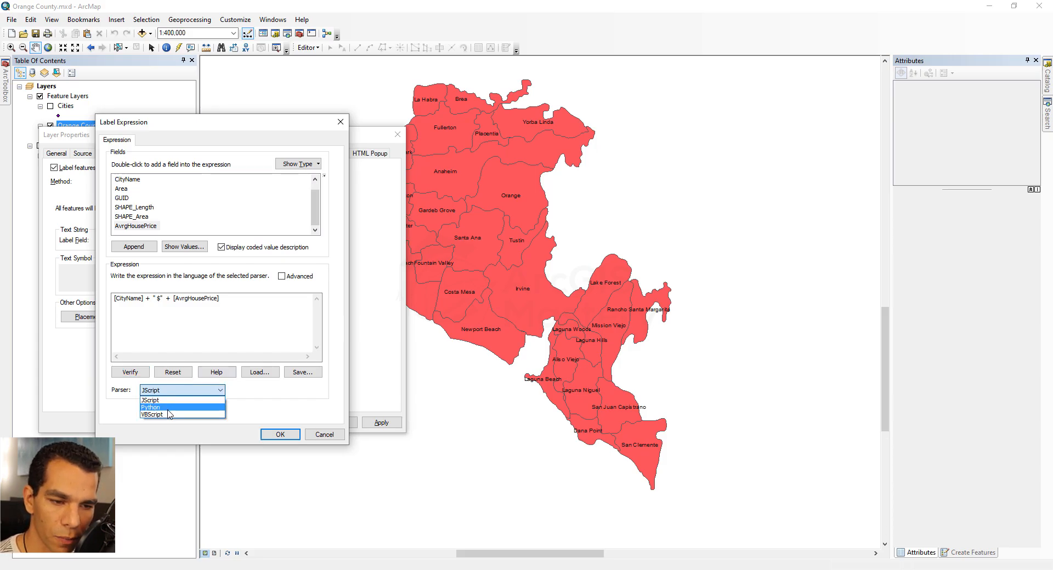
left_click(179, 321)
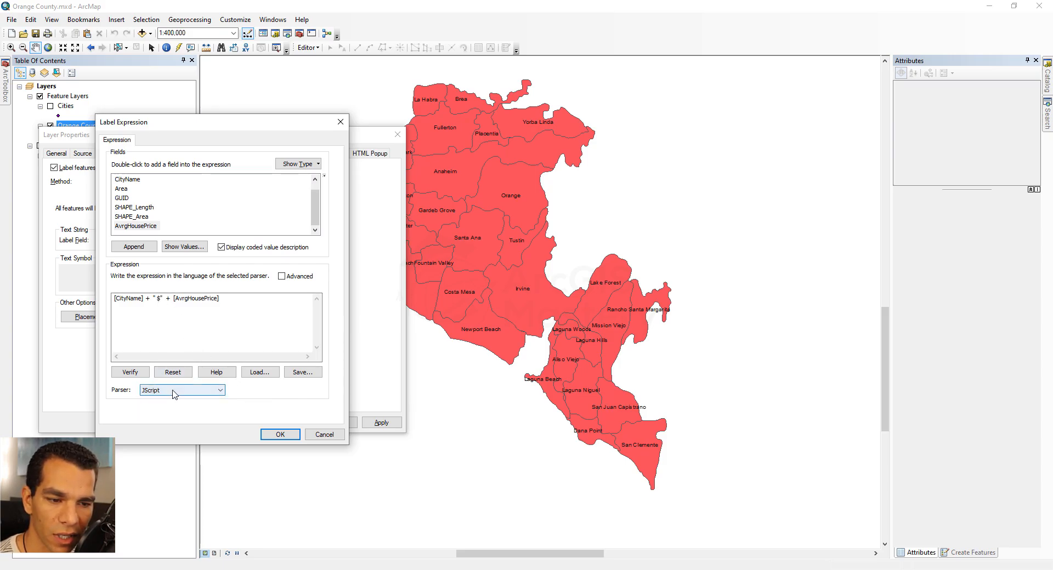
left_click(158, 298)
key("BackSpace")
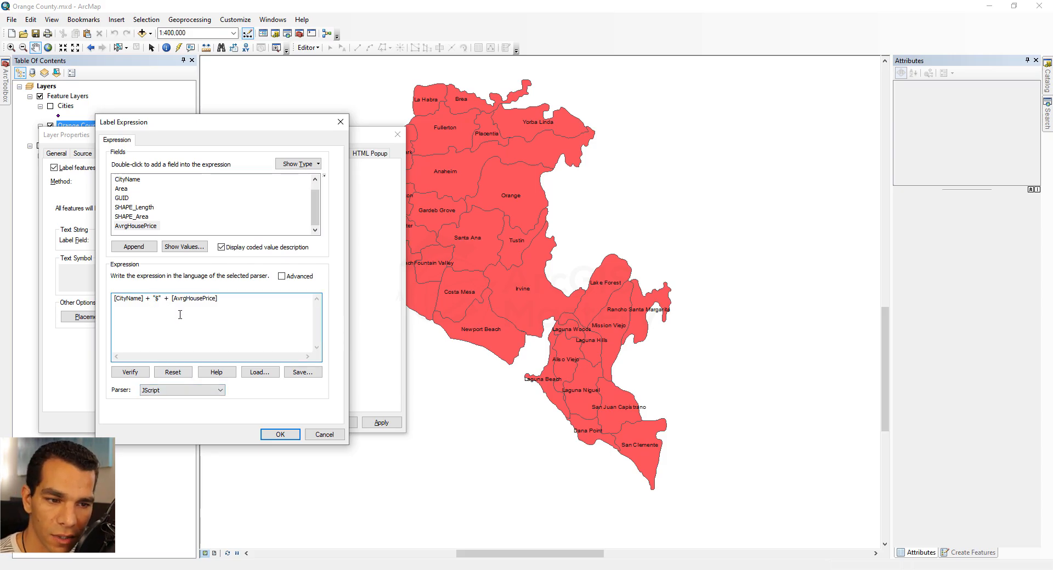
type("\\")
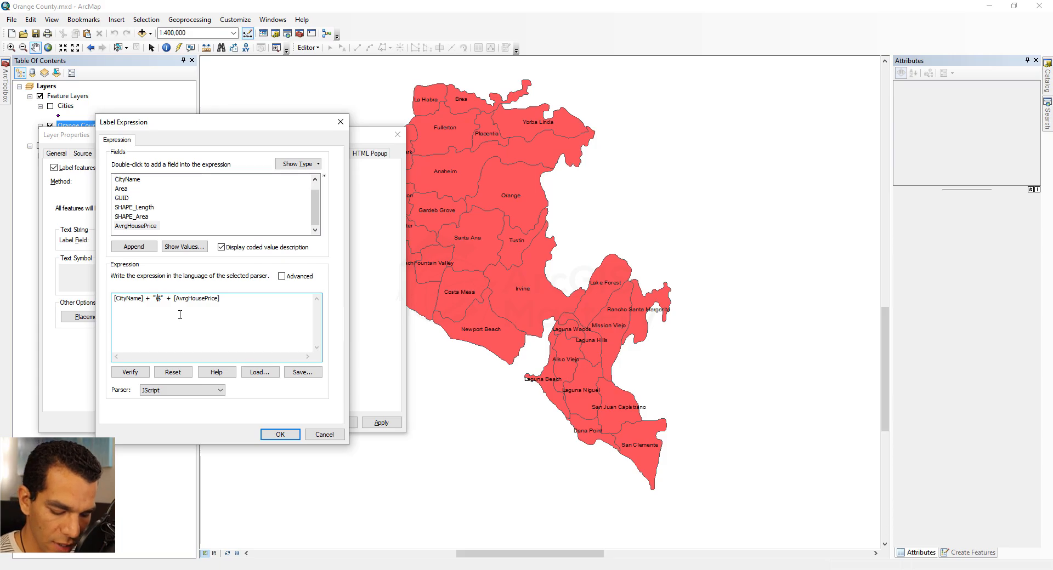
type("n")
left_click(131, 372)
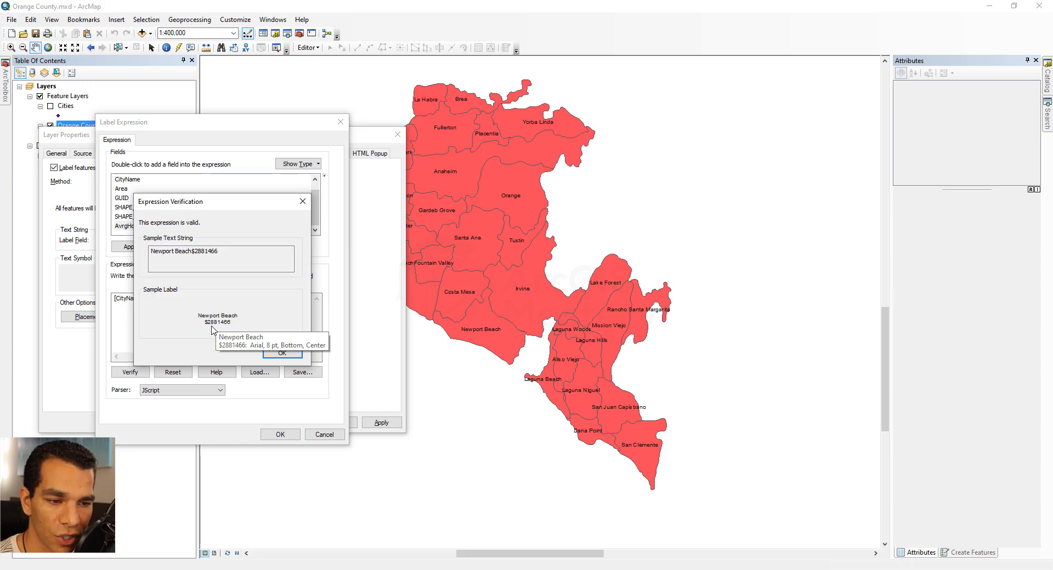
- Compare with the reference price map and apply the new label expression to the layer
key("alt+Tab")
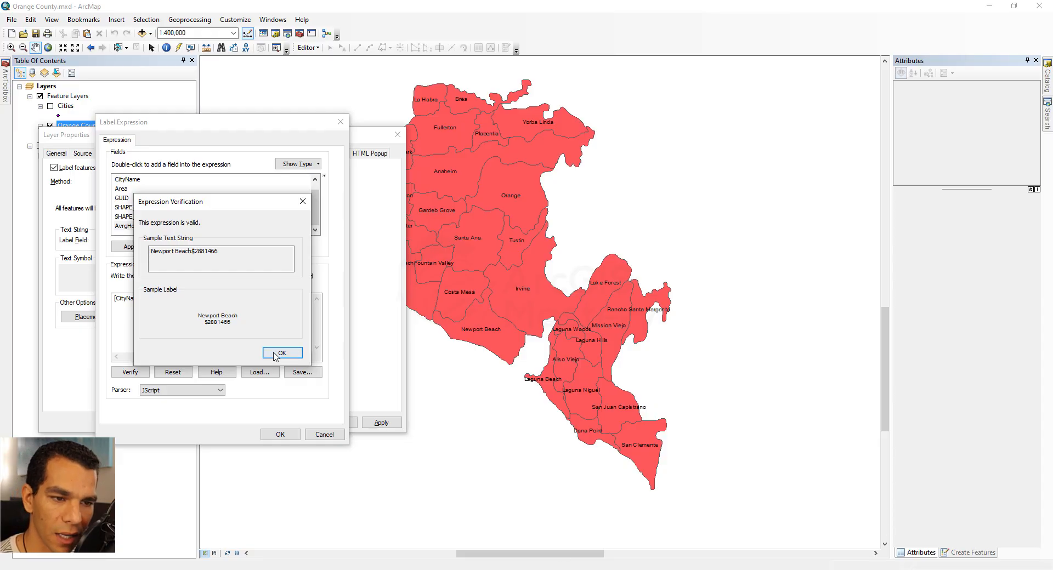
left_click(279, 355)
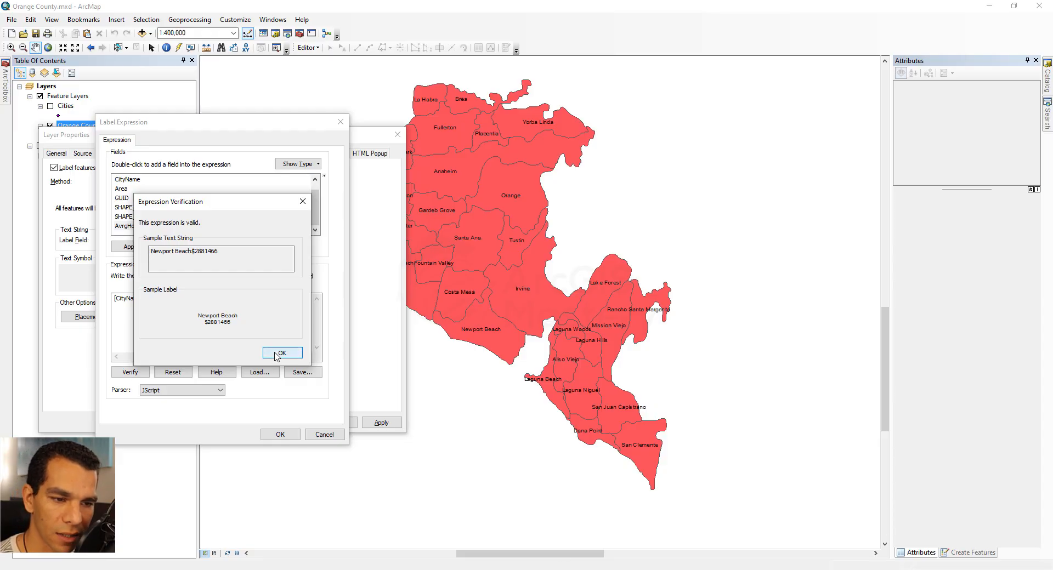
left_click(279, 435)
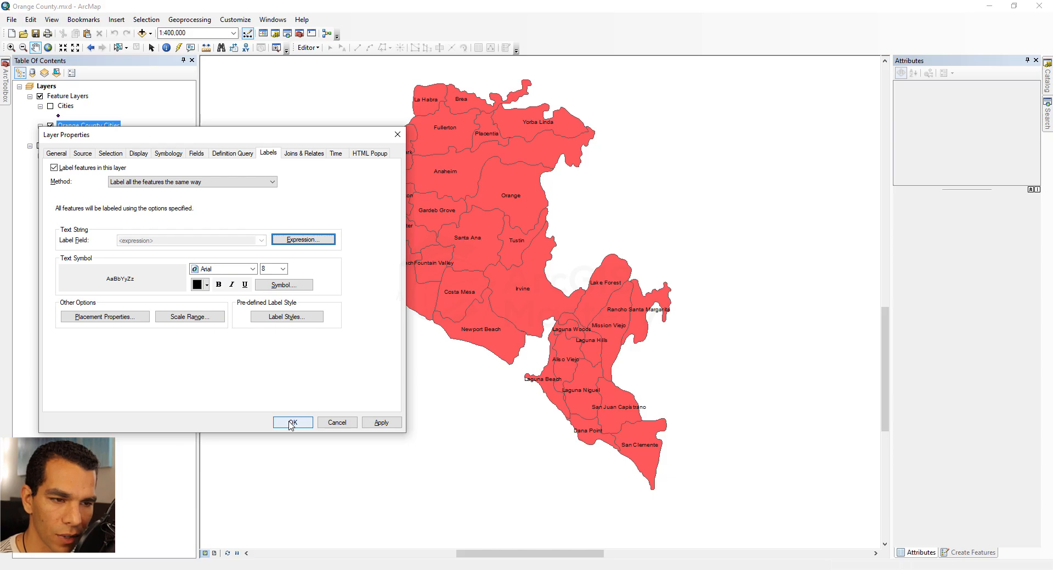
left_click(292, 423)
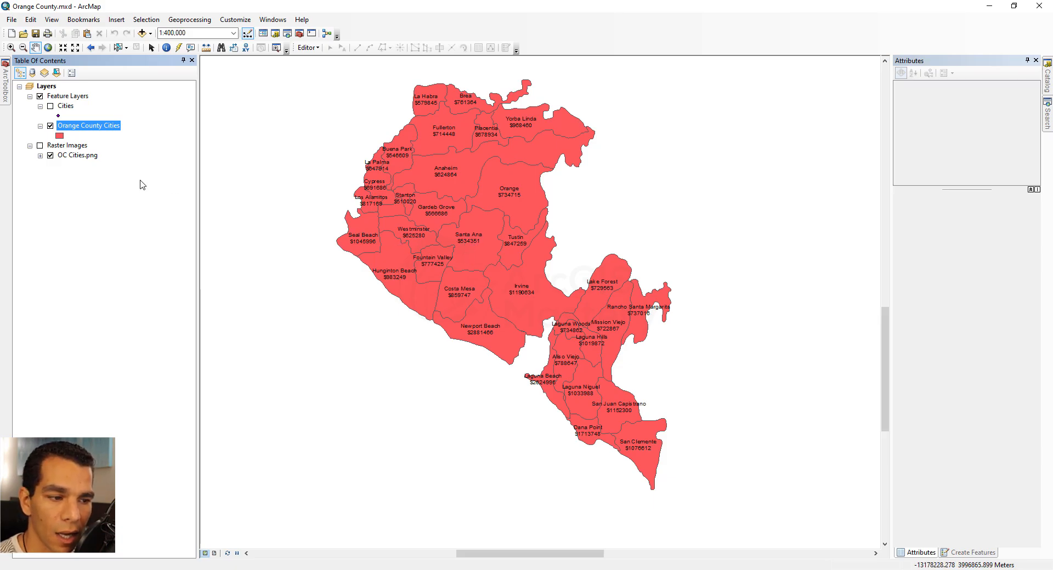
- Set the AvrgHousePrice field's number format to Currency from the attribute table, and dock the table below the map
right_click(90, 127)
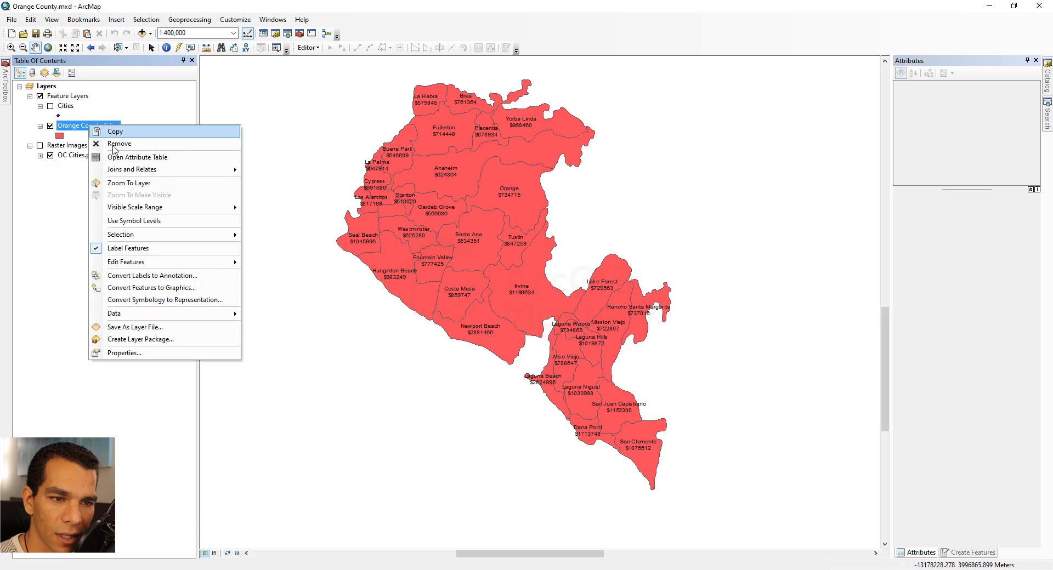
left_click(121, 160)
left_click(415, 167)
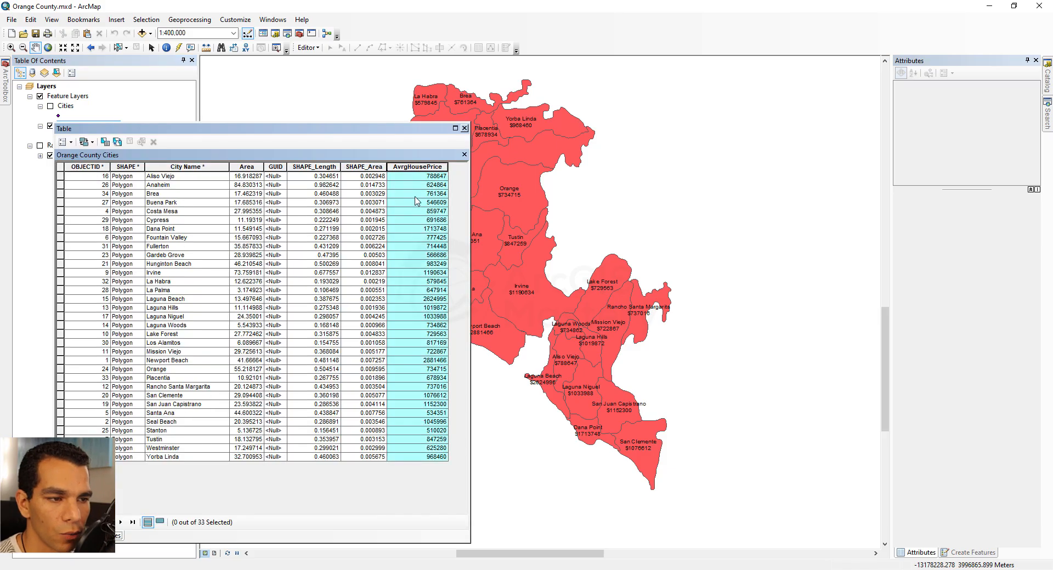
right_click(408, 171)
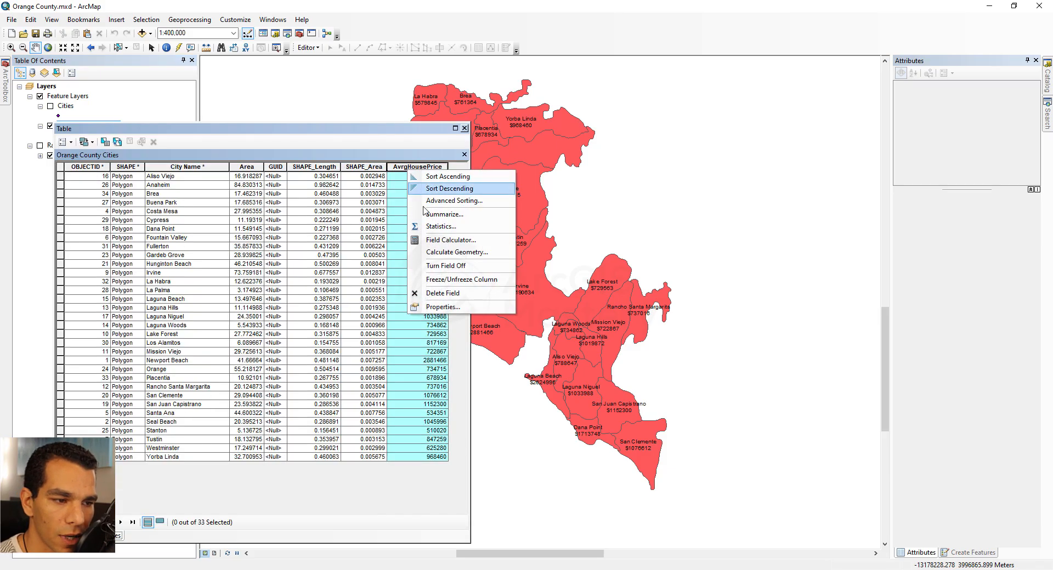
left_click(465, 309)
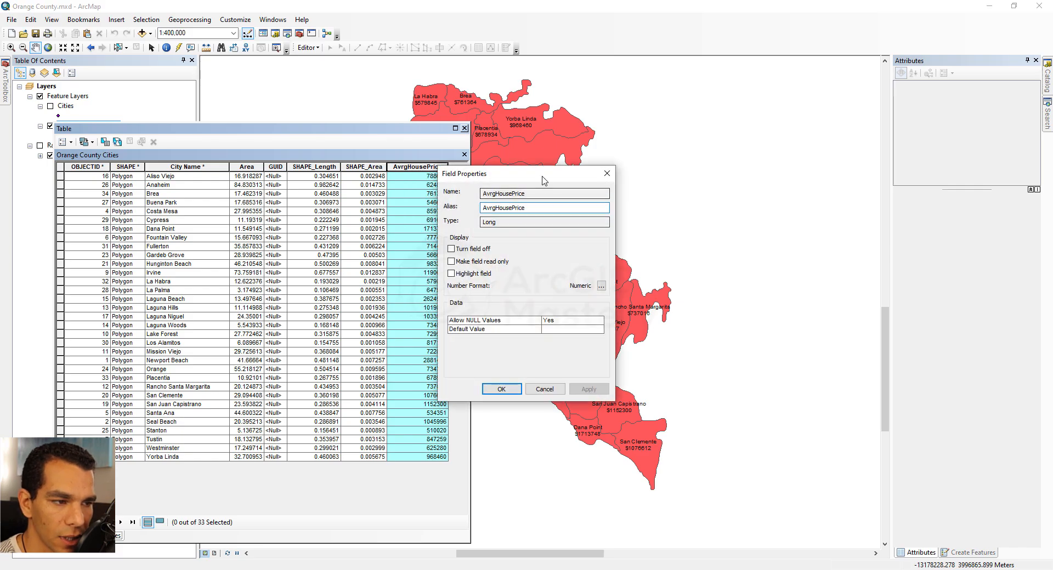
left_click_drag(494, 174, 175, 169)
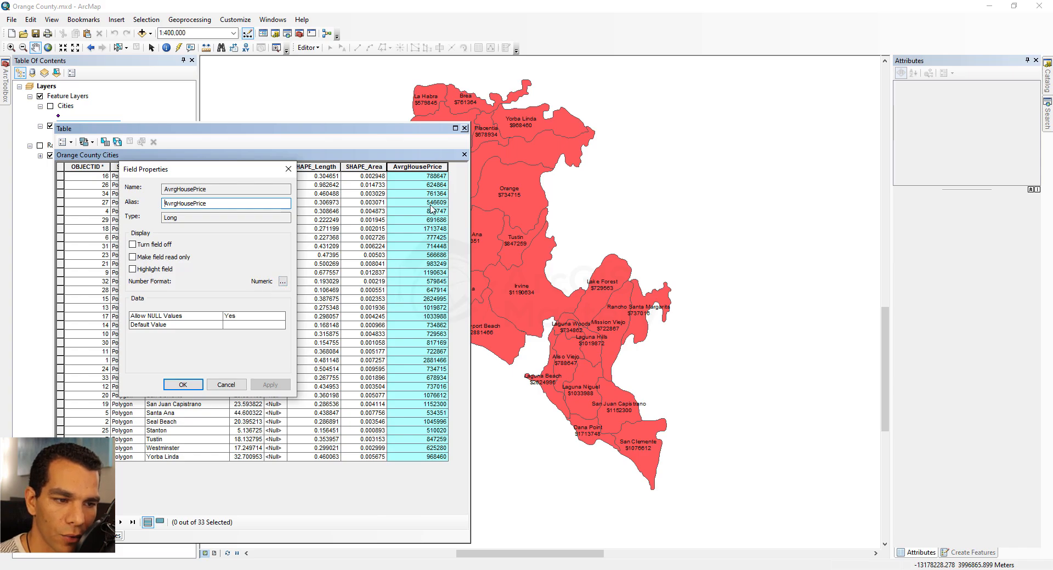
left_click(282, 281)
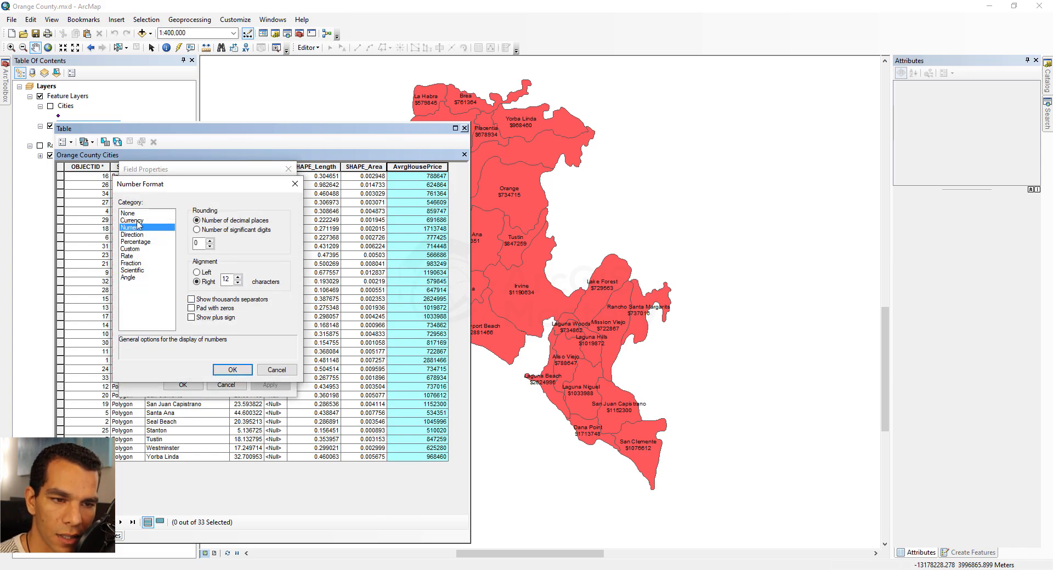
left_click(137, 220)
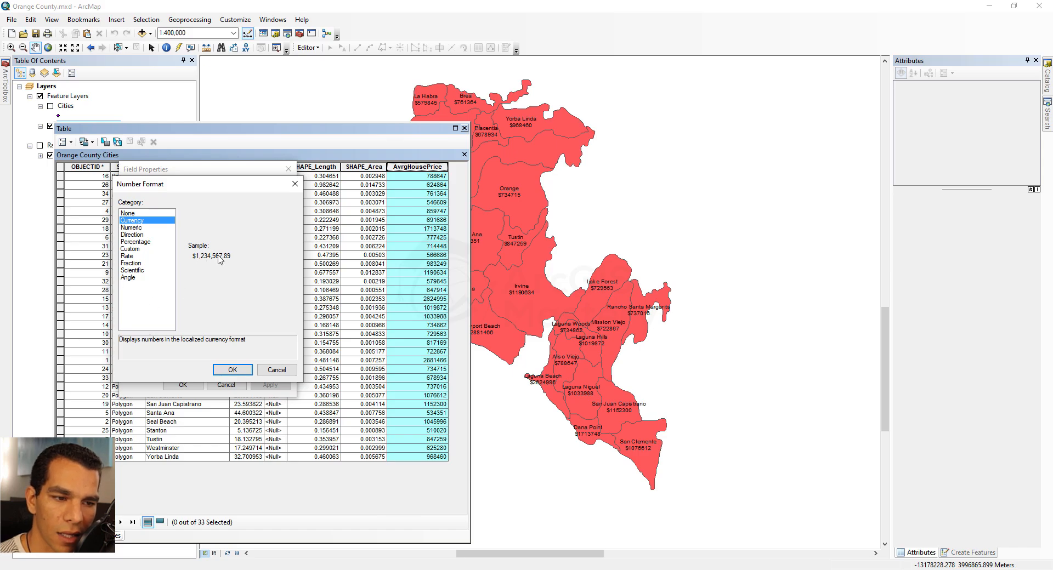
left_click(245, 372)
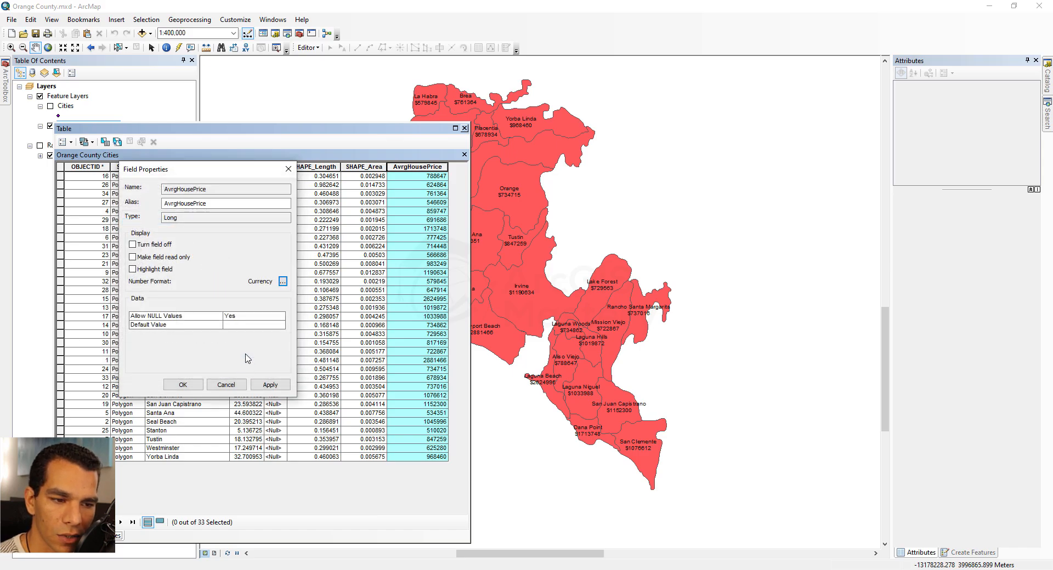
left_click(192, 386)
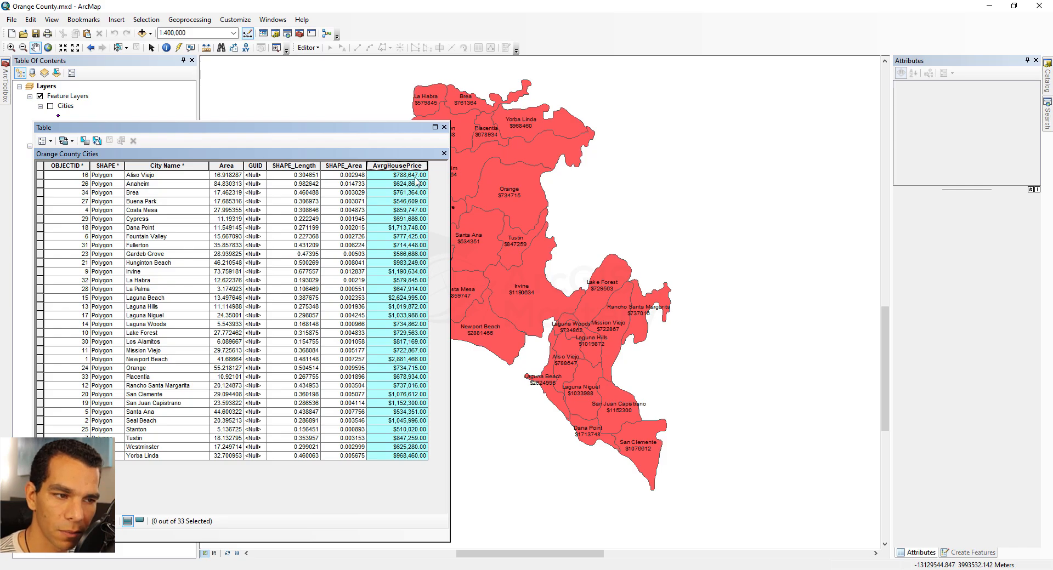
left_click_drag(313, 130, 546, 341)
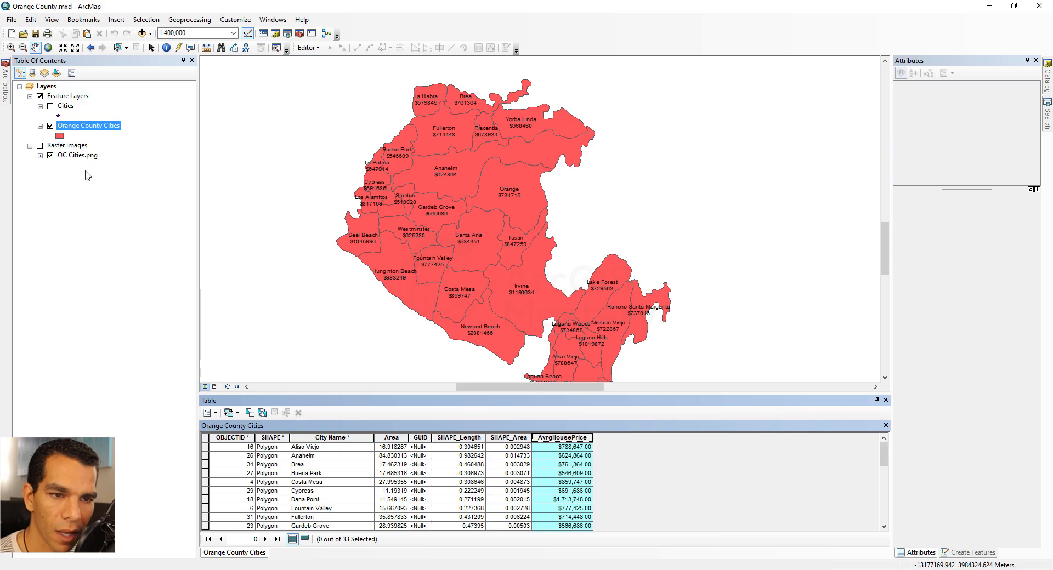
- Turn the Orange County Cities labels off and back on to refresh them
right_click(75, 130)
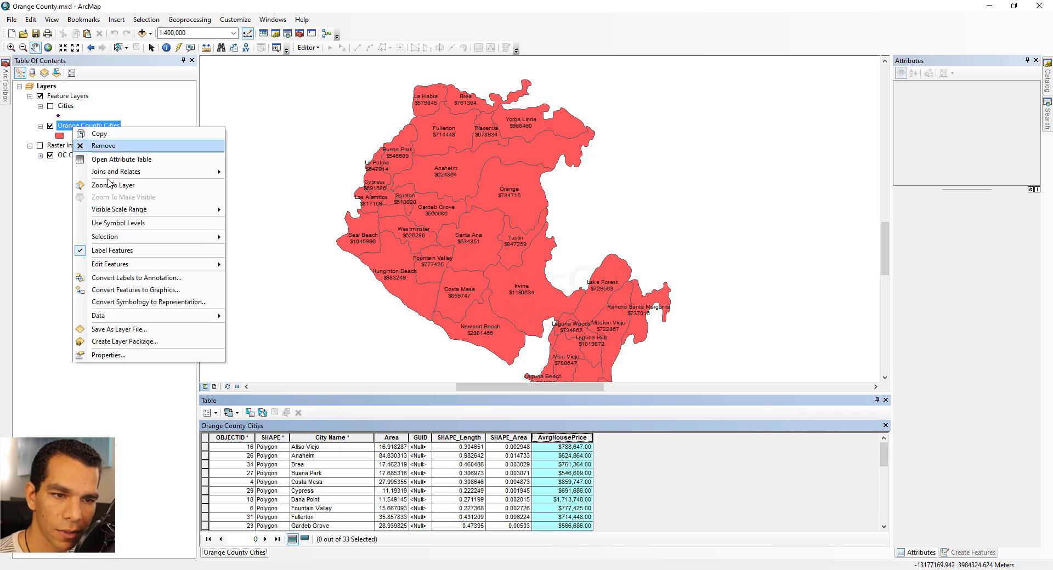
left_click(140, 237)
right_click(101, 128)
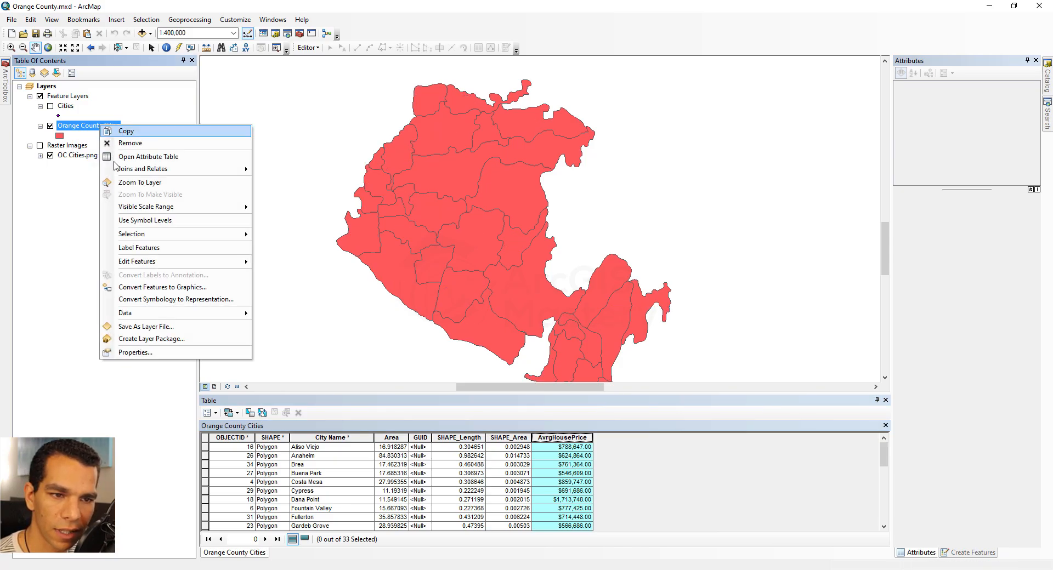
left_click(140, 248)
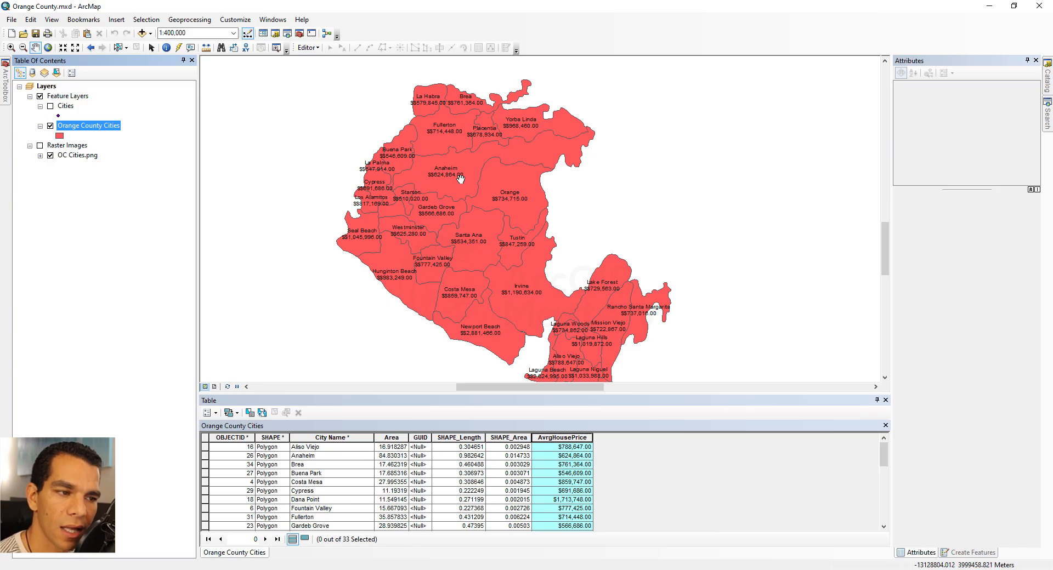
- Change the AvrgHousePrice number format to Numeric with 0 decimal places and thousands separators
left_click_drag(461, 189, 438, 144)
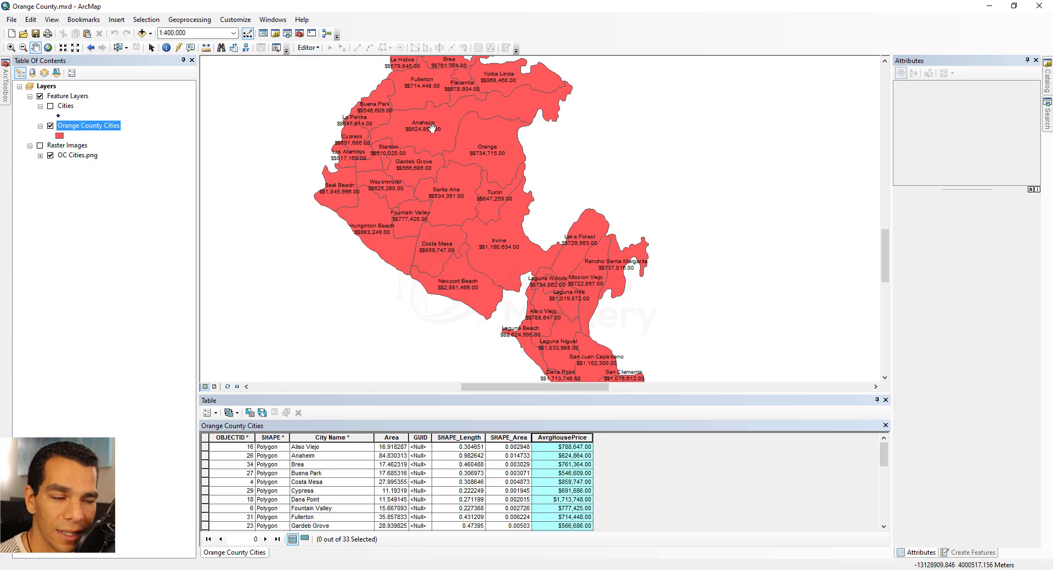
left_click(574, 440)
right_click(573, 440)
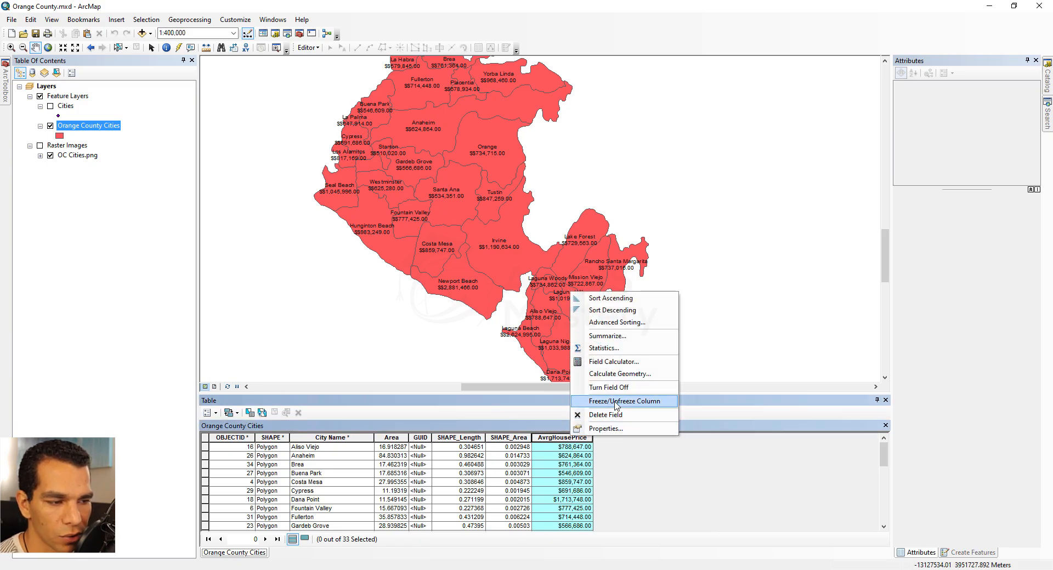
left_click(623, 429)
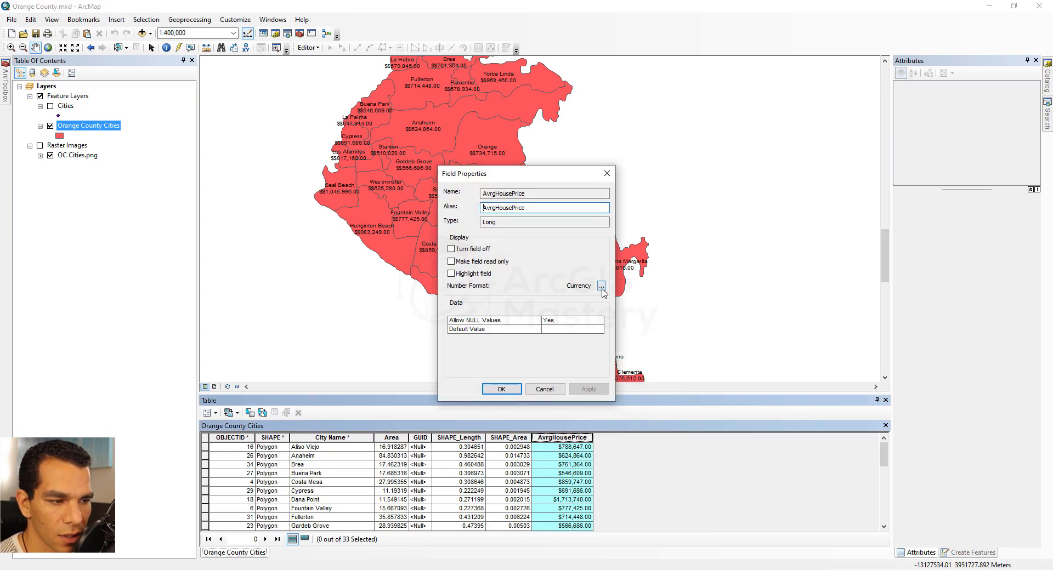
left_click(603, 287)
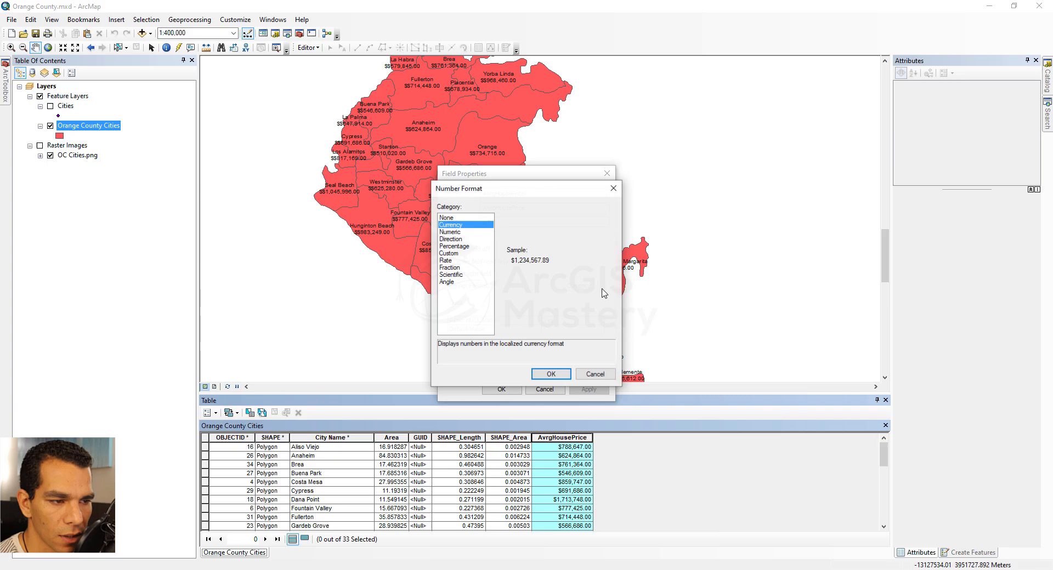
left_click(453, 232)
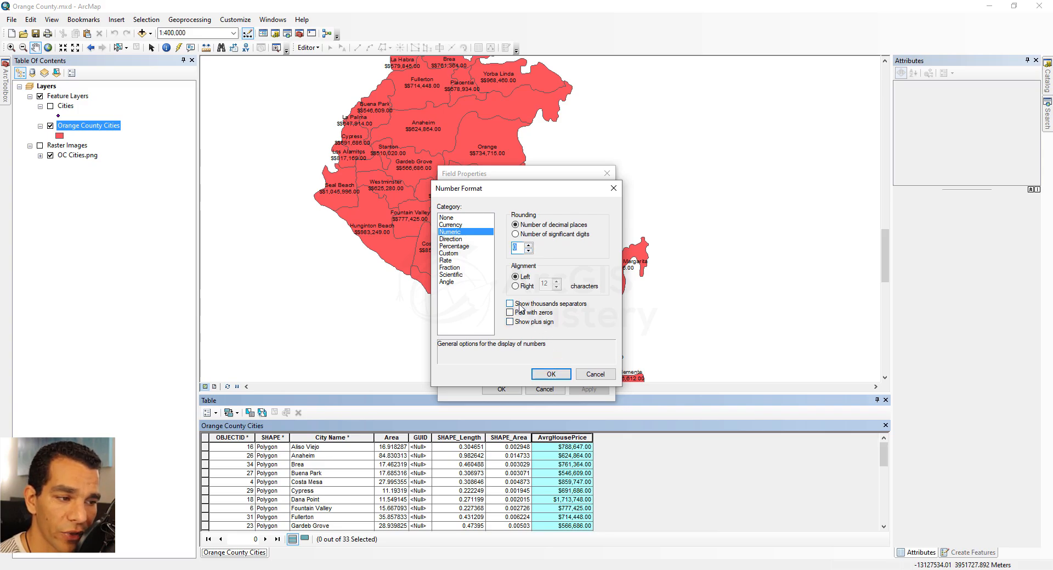
left_click(519, 306)
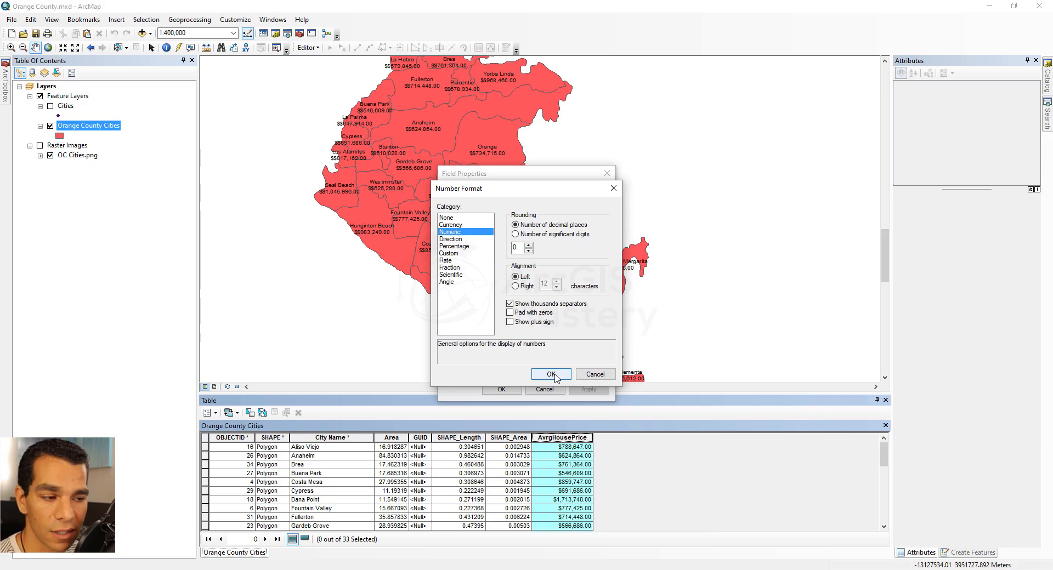
left_click(552, 375)
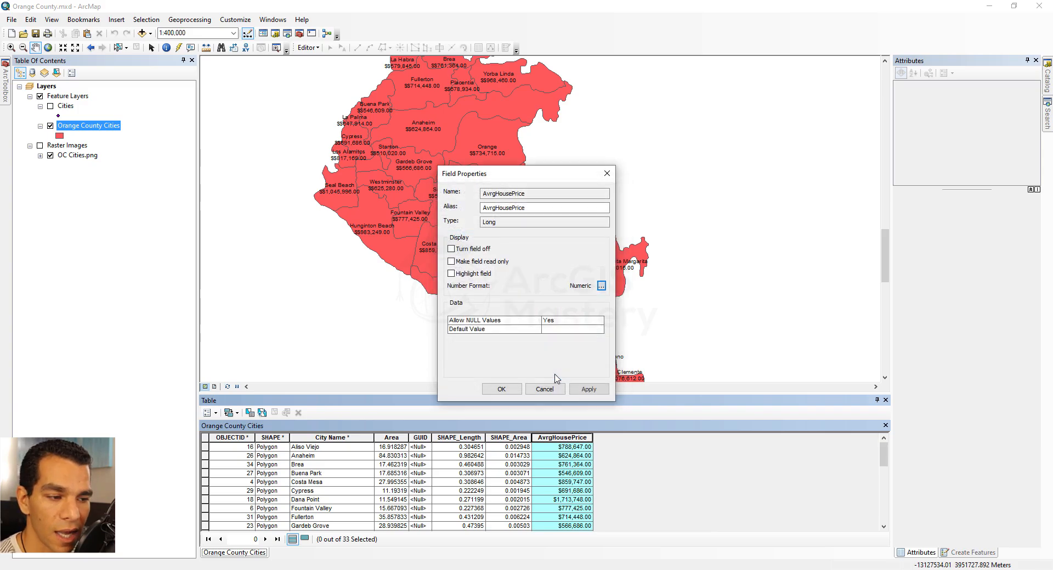
left_click(501, 389)
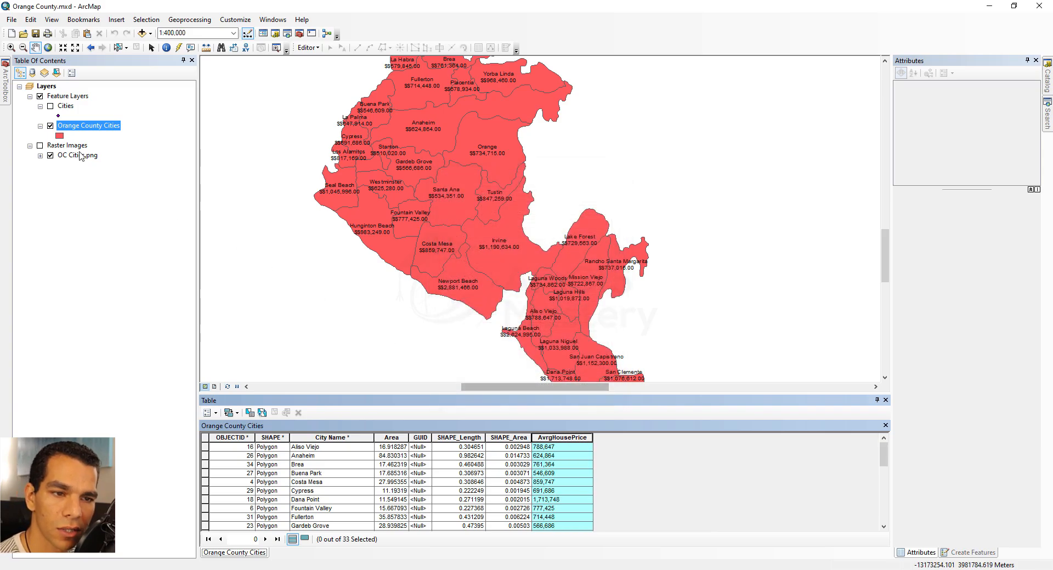
- Refresh the city labels by toggling labeling off and on, and compare them with the reference price map
right_click(77, 130)
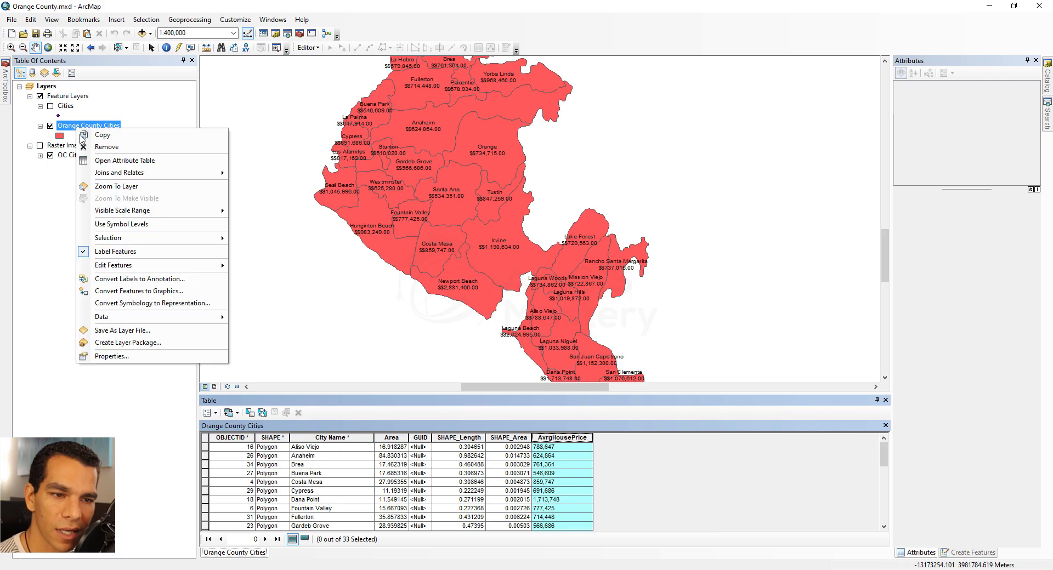
left_click(121, 253)
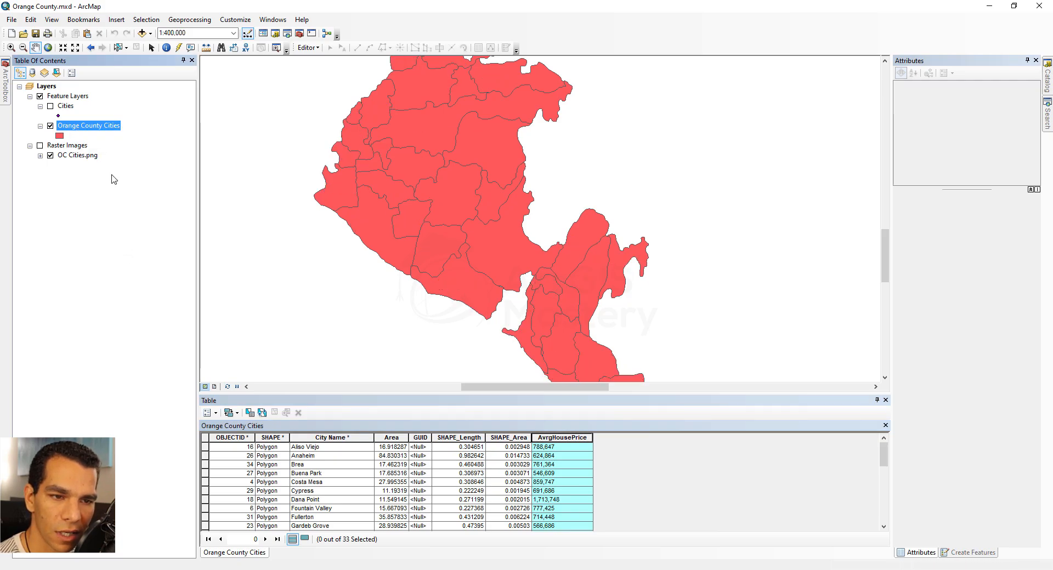
right_click(110, 132)
left_click(137, 254)
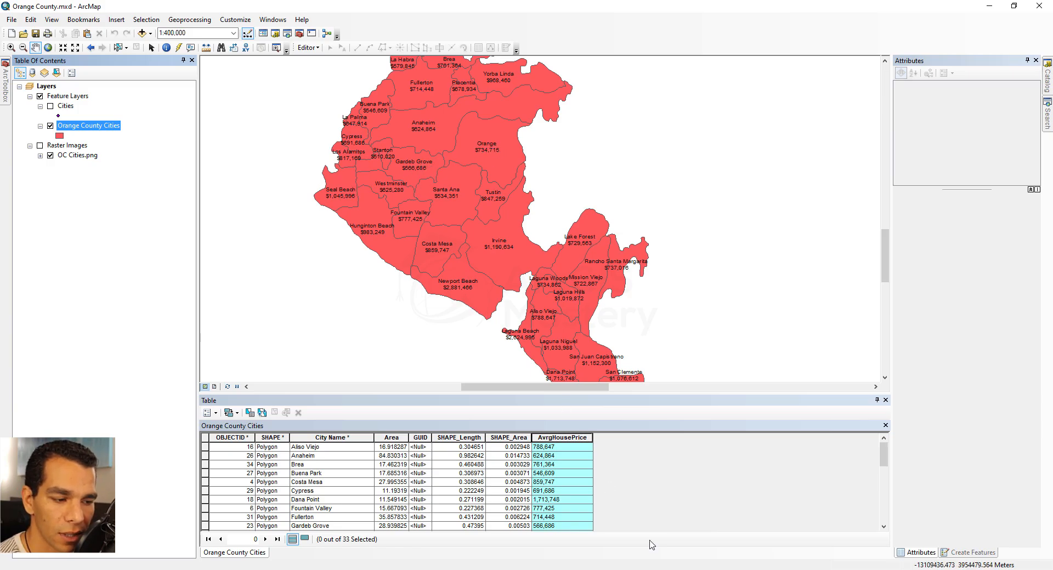
key("alt+Tab")
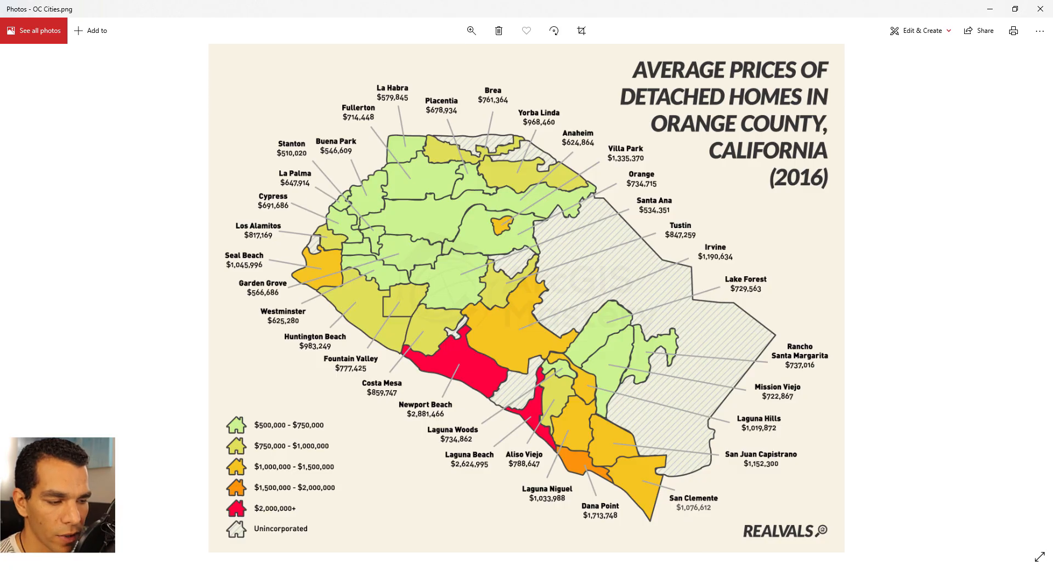
key("alt+Tab")
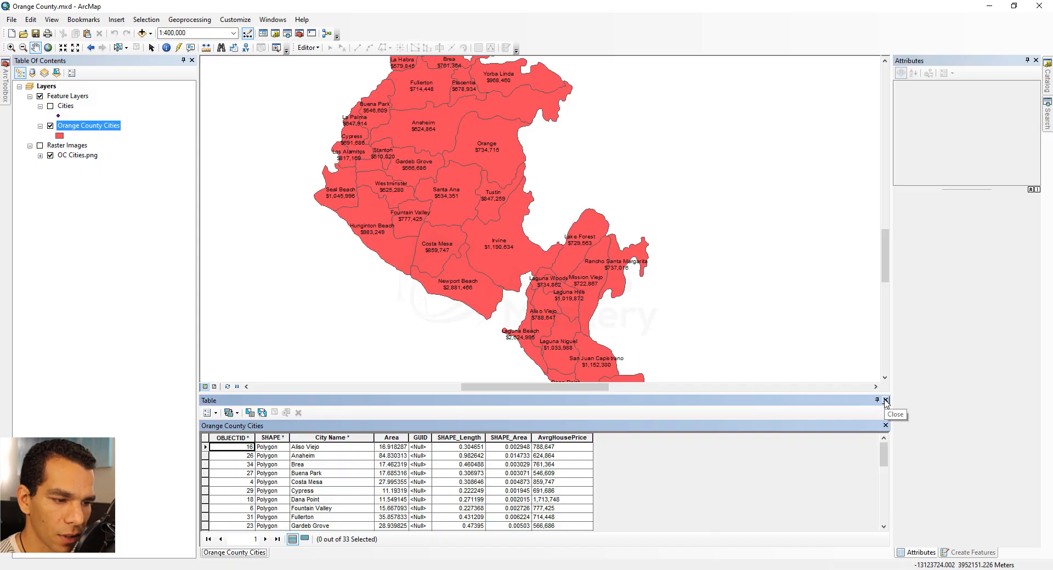
- Close the attribute table, open the layer's label expression, and switch it to Advanced mode
left_click(885, 401)
right_click(89, 127)
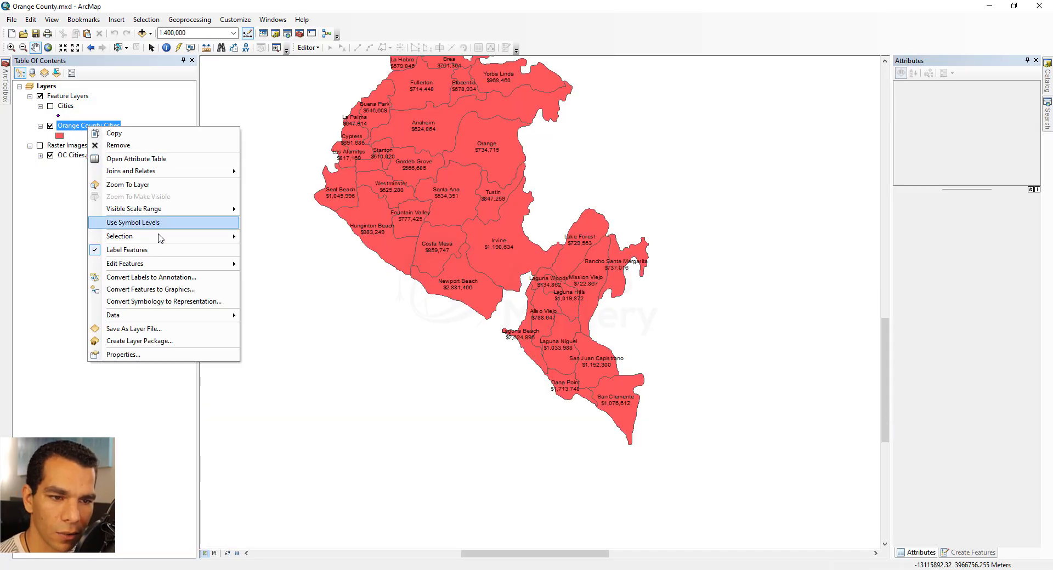
left_click(148, 354)
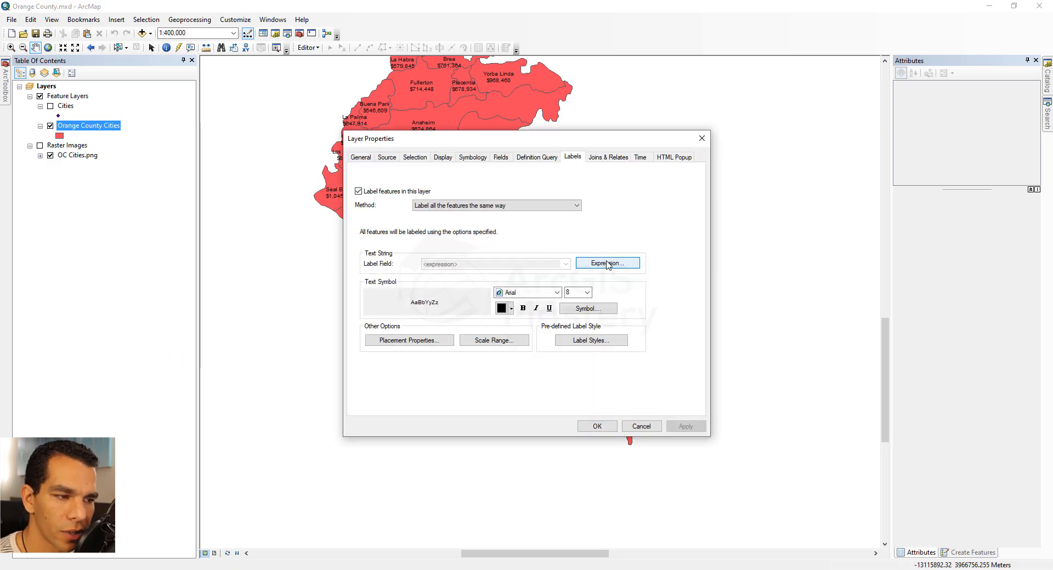
left_click(607, 264)
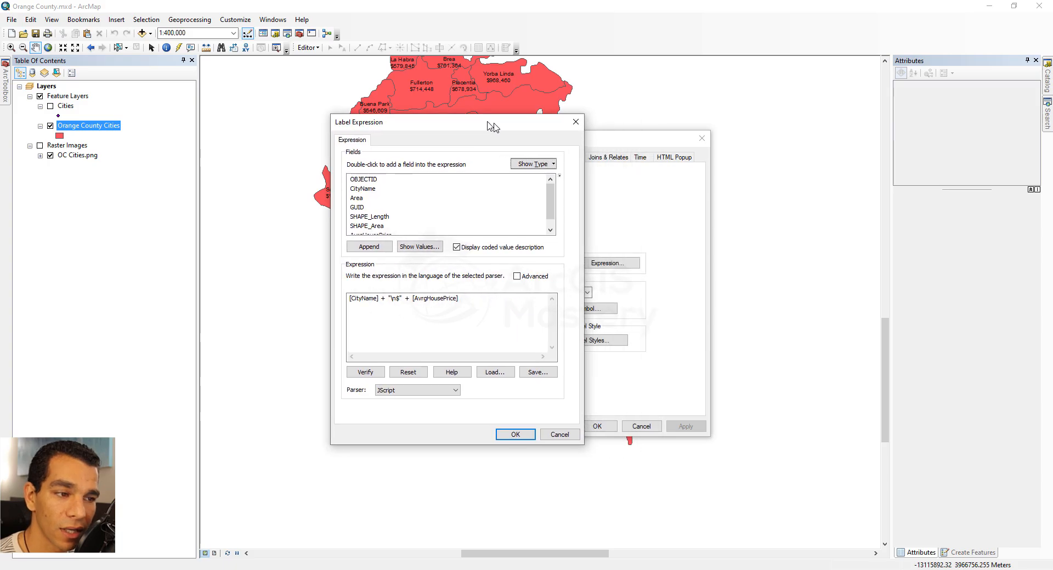
left_click_drag(488, 122, 393, 109)
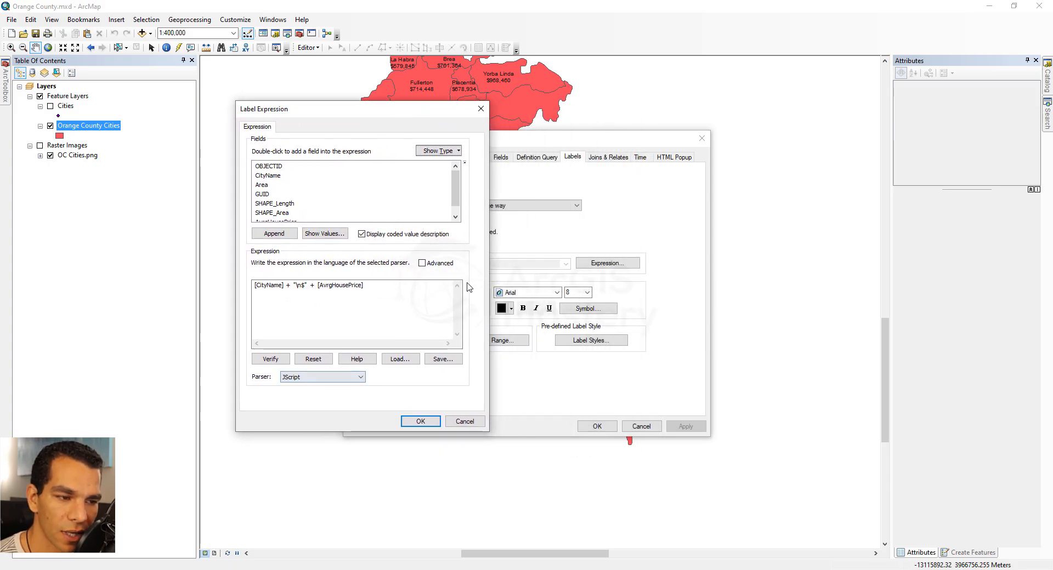
left_click(422, 264)
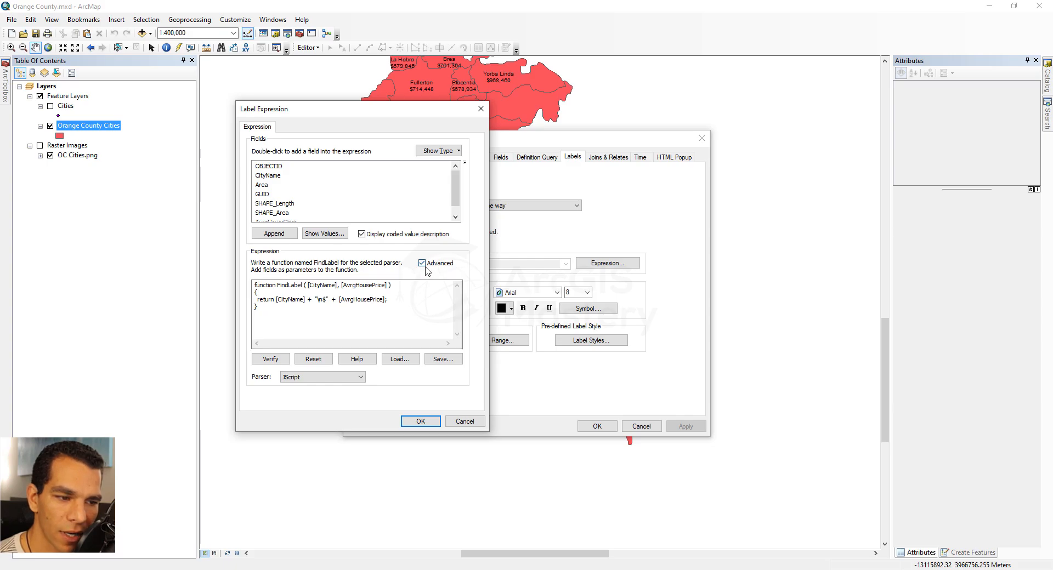
- Add a line declaring a label variable that combines the city name, a line break, a dollar sign and the average price
left_click(314, 294)
key("Return")
type("var lable =")
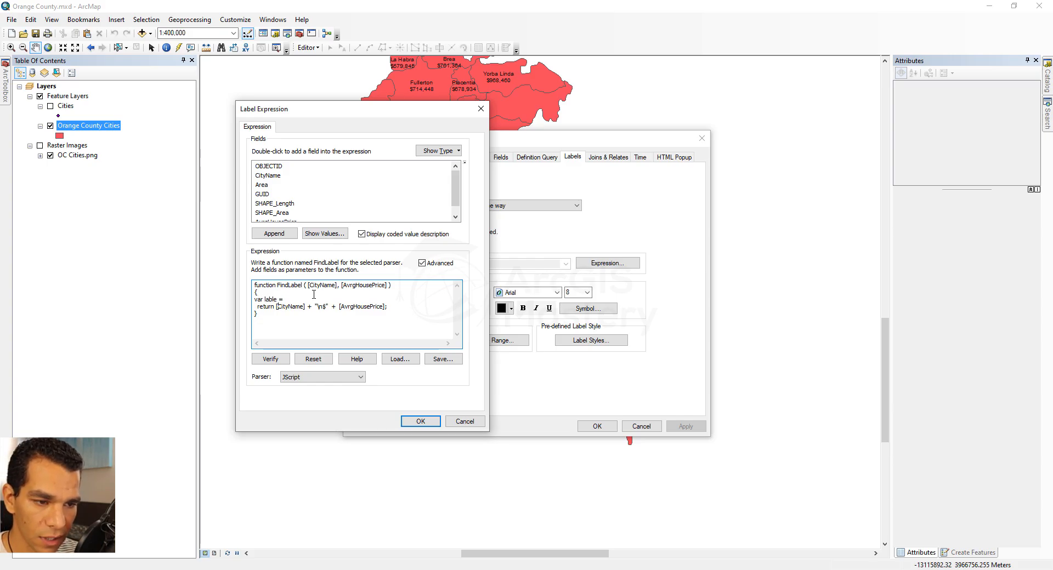
key("shift+End")
key("ctrl+c")
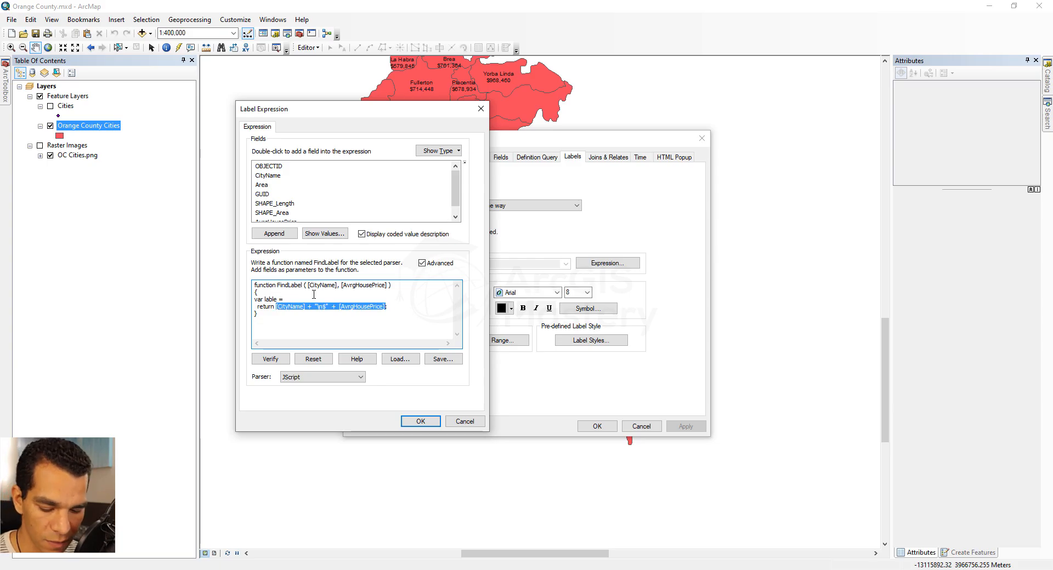
key("Up")
key("ctrl+v")
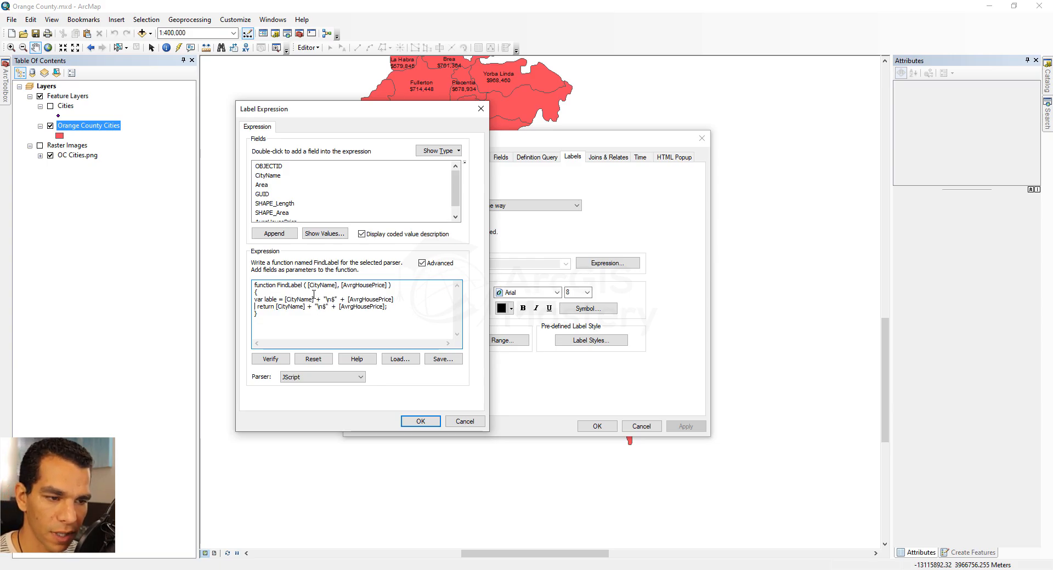
- Insert the text "AvrgHouse Price " before the dollar sign in the label variable's string
key("Left")
key("Left")
key("Left")
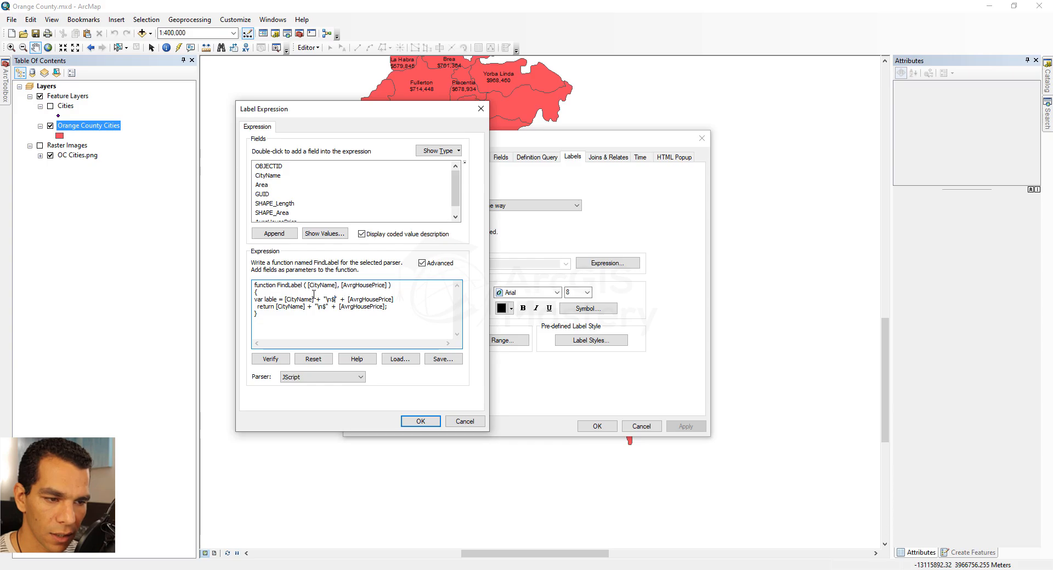
type("Avrg")
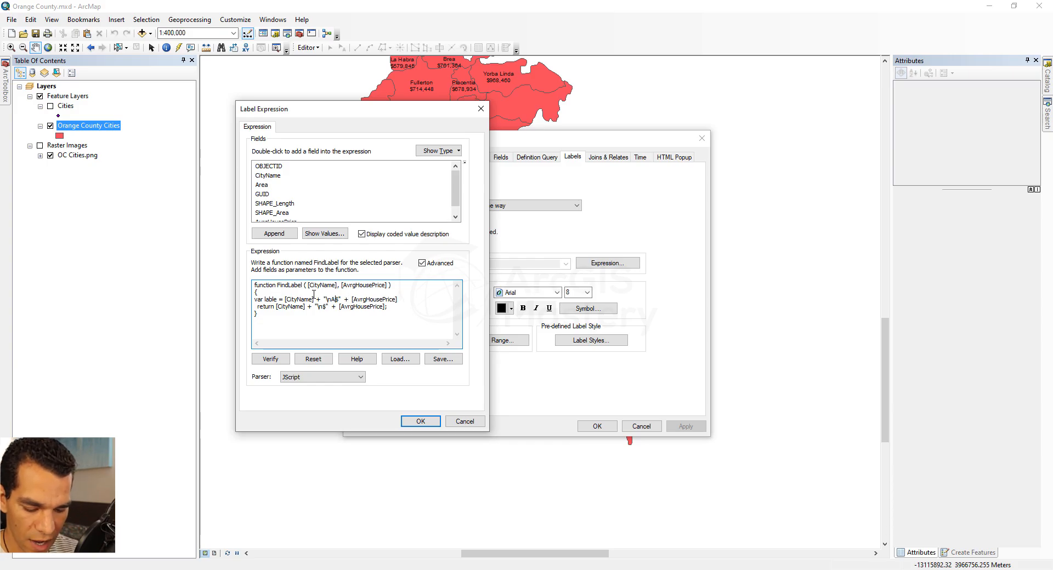
type("House PRice")
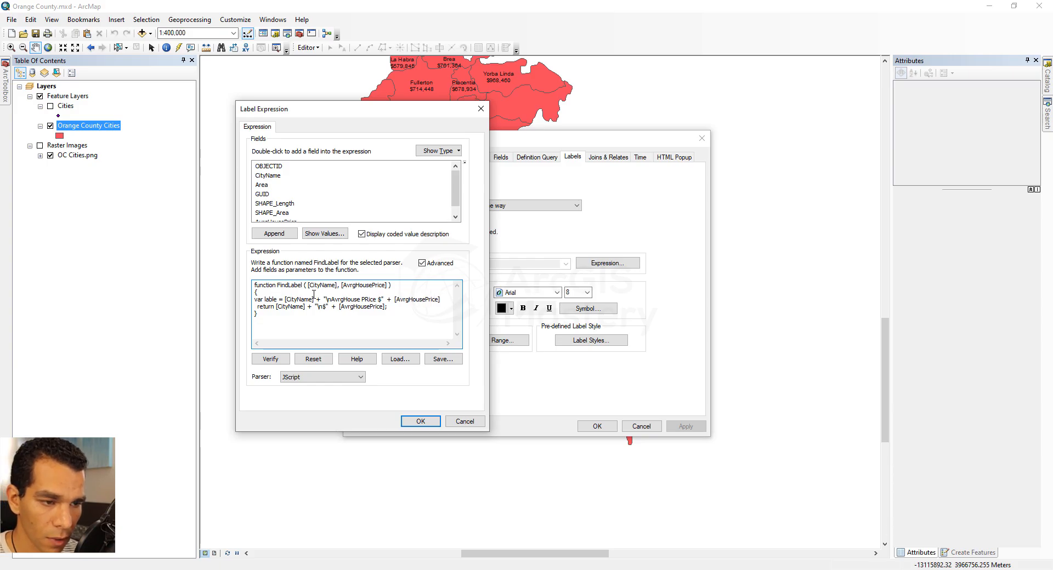
key("BackSpace")
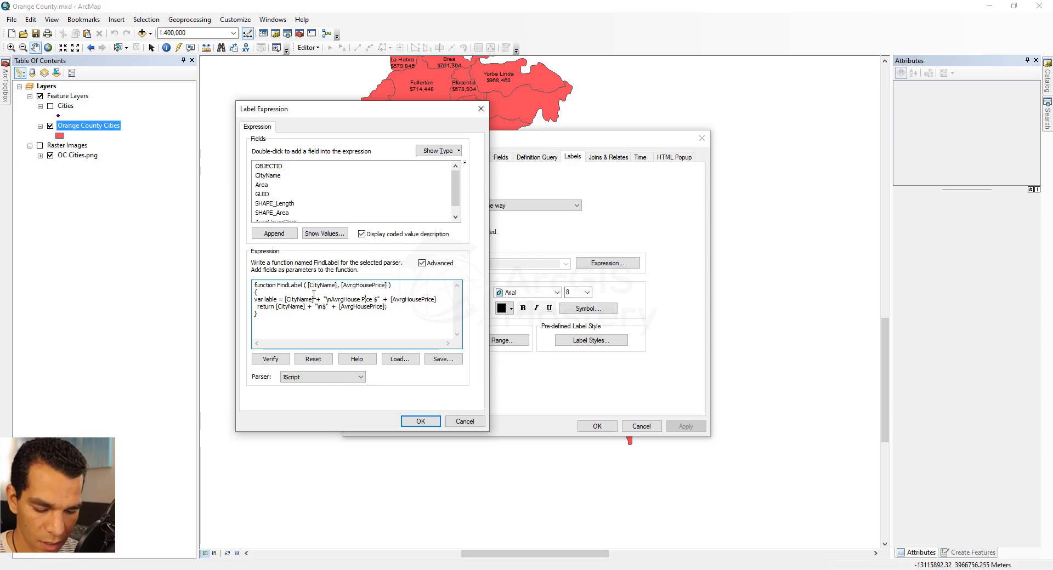
type("ri")
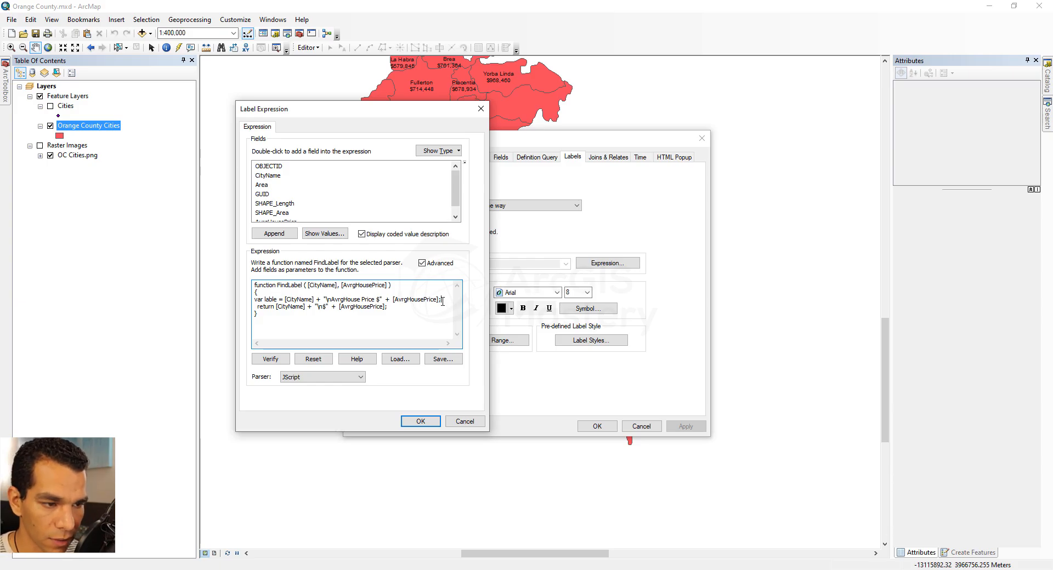
- Make the function return the label variable, correct the variable's spelling to label, and verify the expression
key("Return")
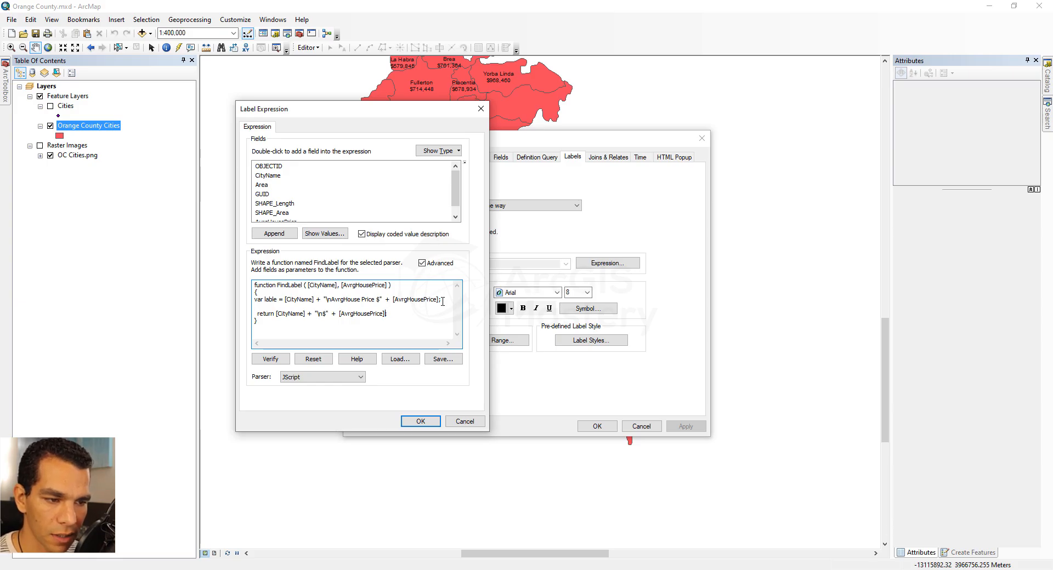
key("ctrl+shift+Left")
key("ctrl+shift+Left")
key("ctrl+shift+Left")
key("ctrl+shift+Left")
key("ctrl+shift+Left")
key("ctrl+shift+Left")
key("ctrl+shift+Left")
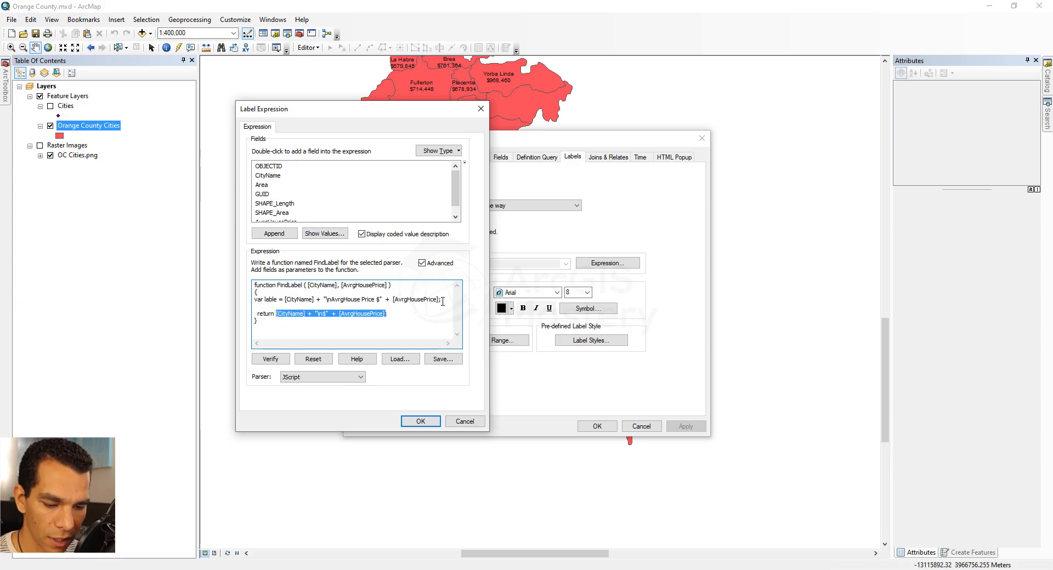
type("label;")
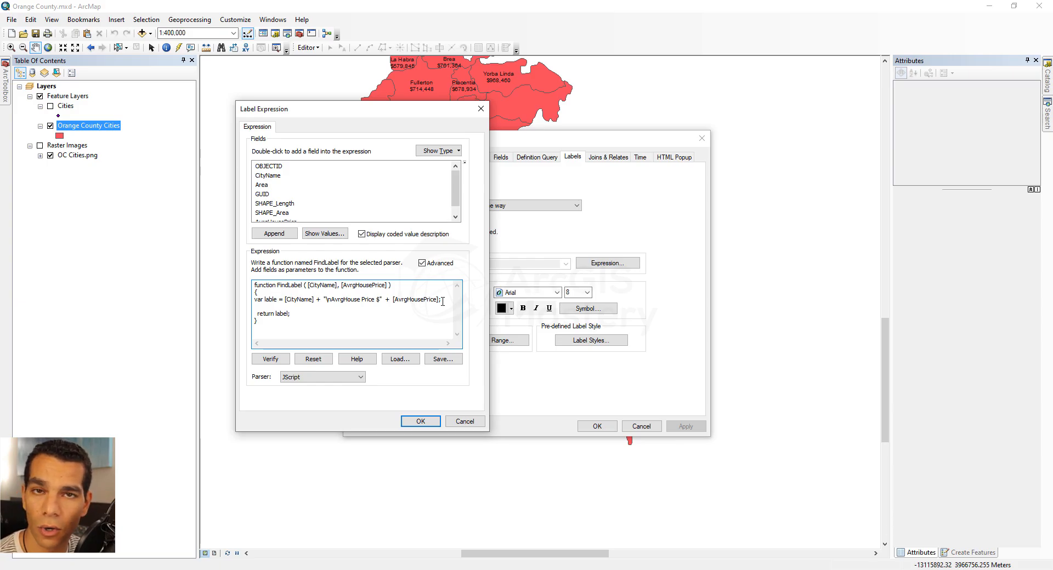
key("BackSpace")
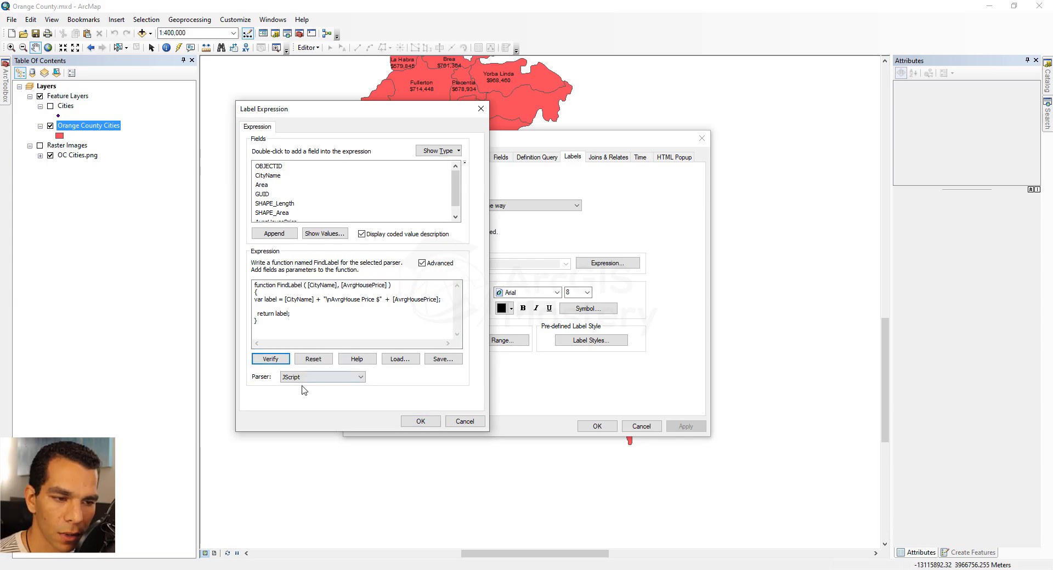
left_click(270, 359)
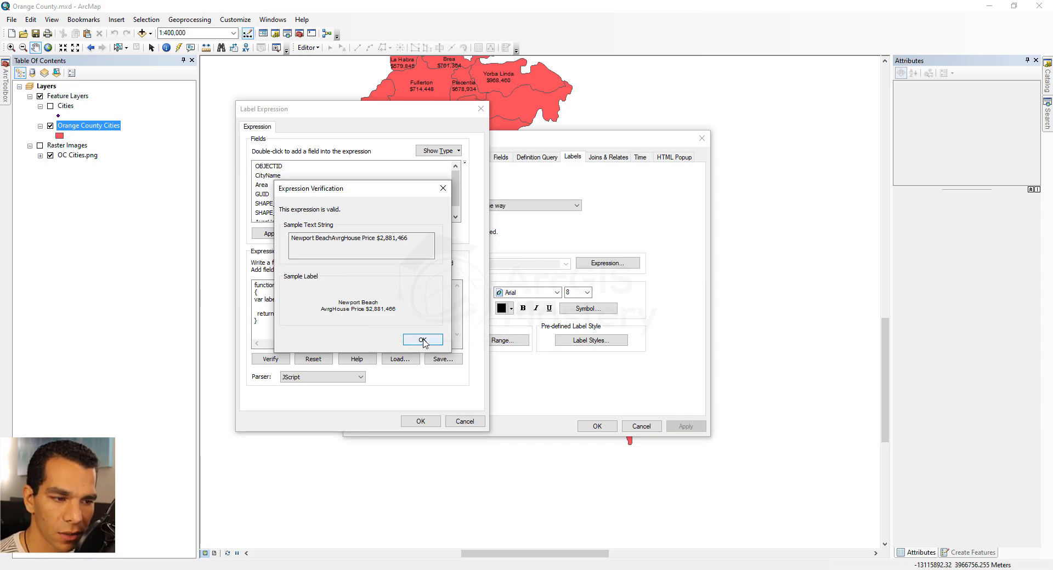
left_click(423, 341)
- Delete the "AvrgHouse Price" text from the label variable's string
left_click_drag(377, 300, 334, 300)
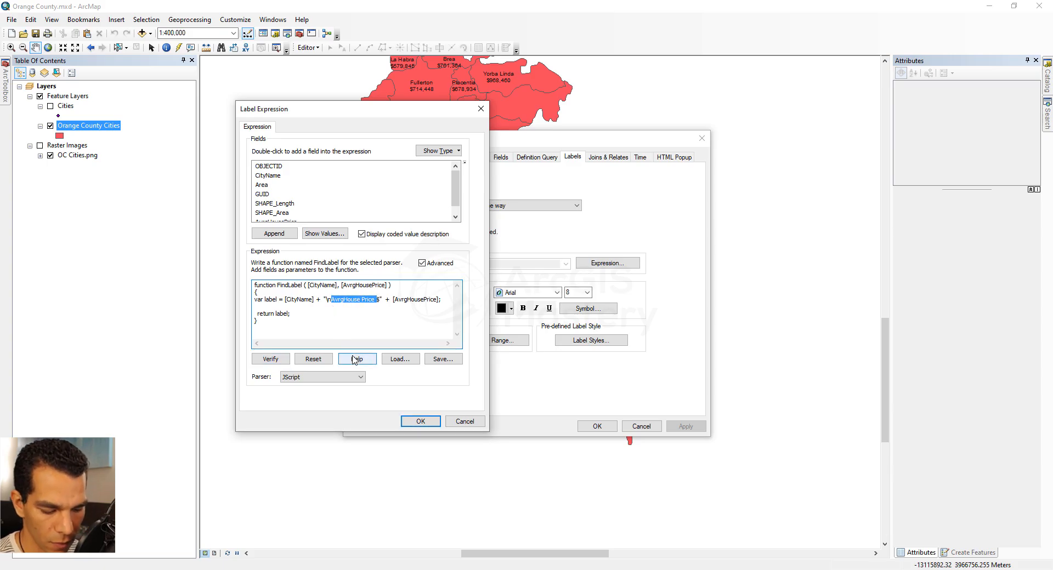
key("Delete")
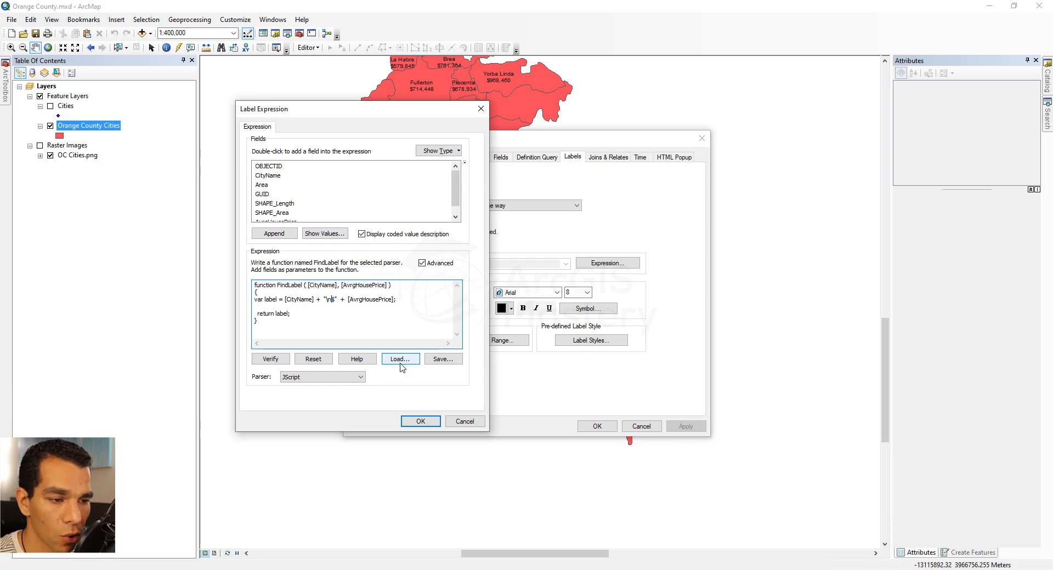
- Save the label expression as Expression.lxp in the Orange County folder
left_click(442, 361)
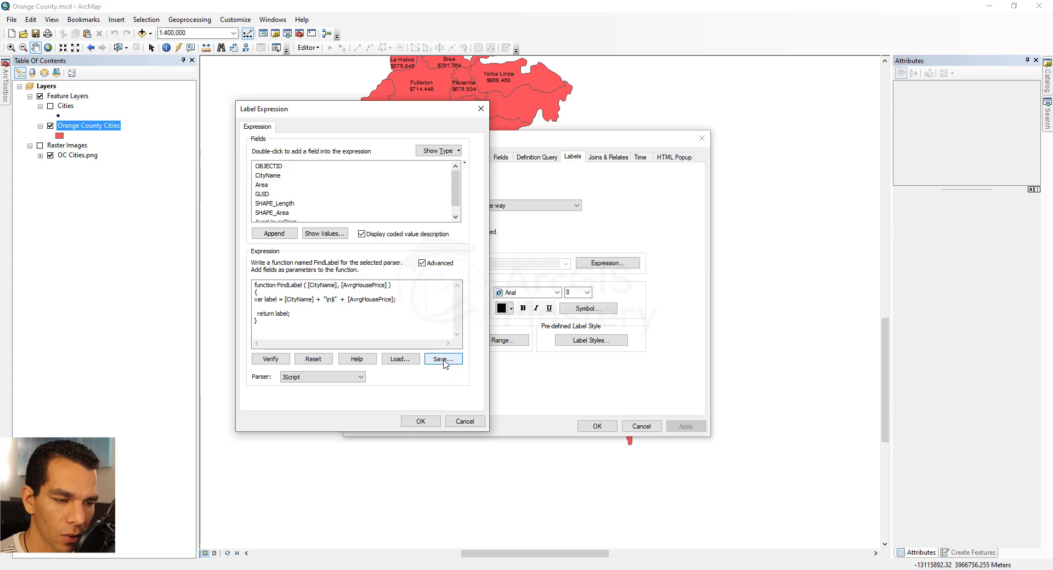
left_click(444, 360)
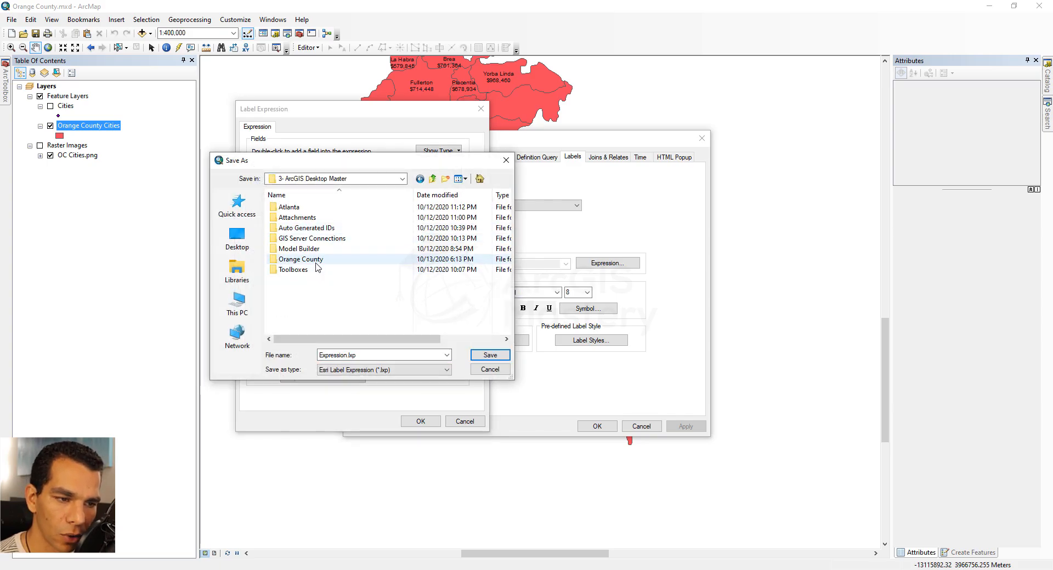
double_click(316, 259)
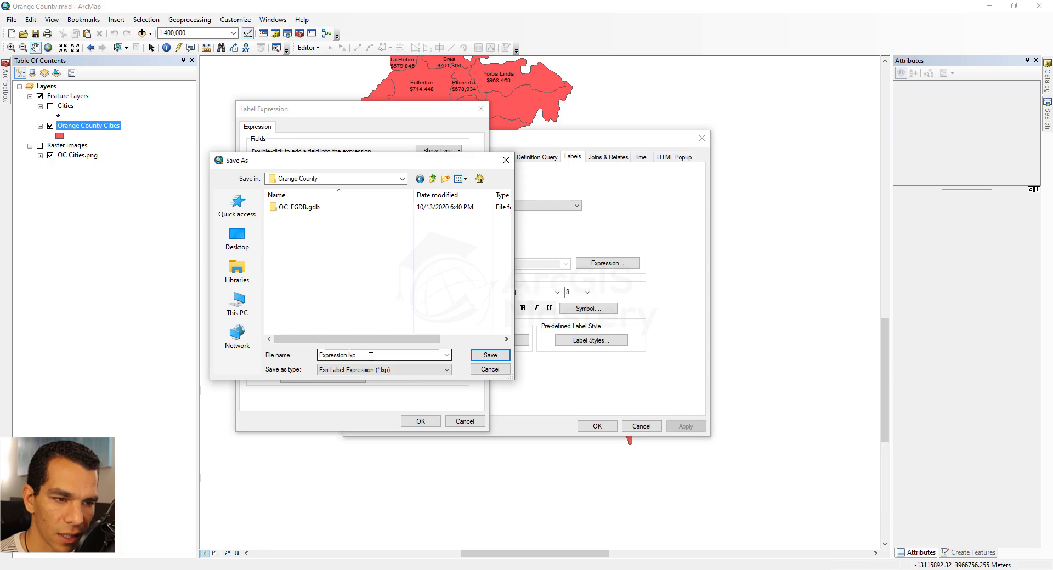
left_click(487, 356)
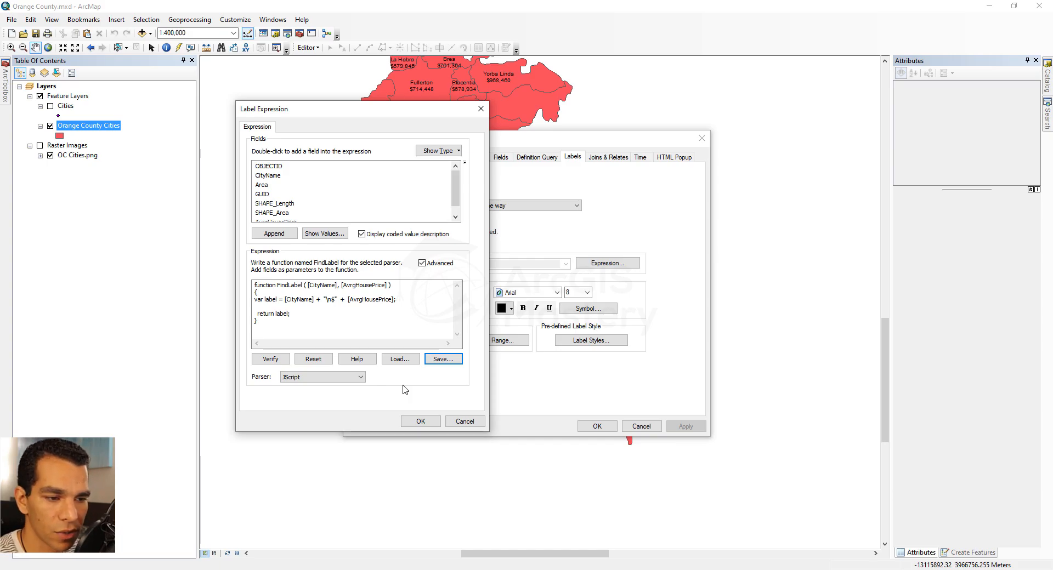
- Accept the expression, apply it to the layer, and compare the labels with the reference price map
left_click(420, 421)
left_click(685, 426)
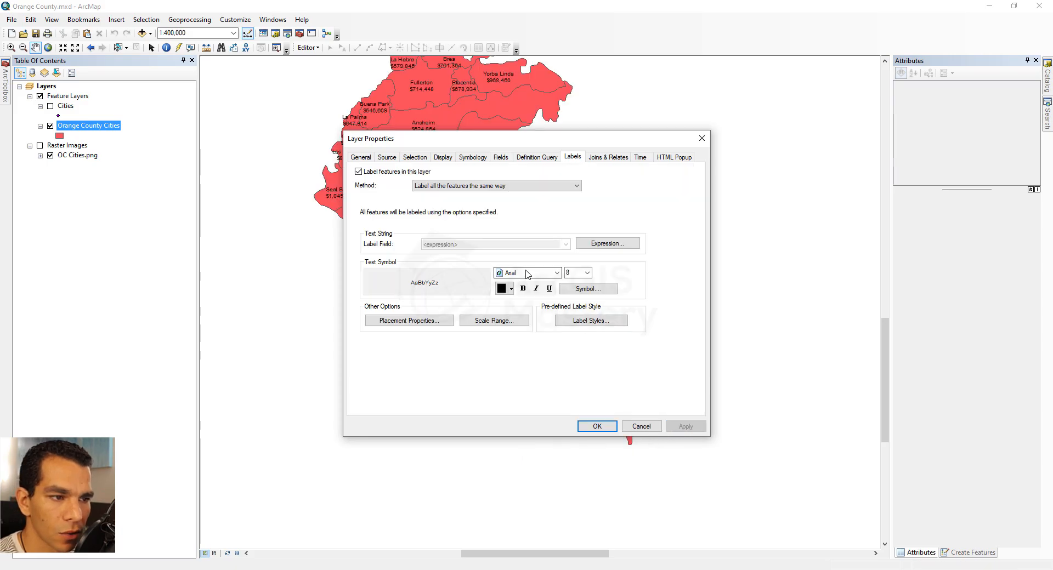
key("alt+Tab")
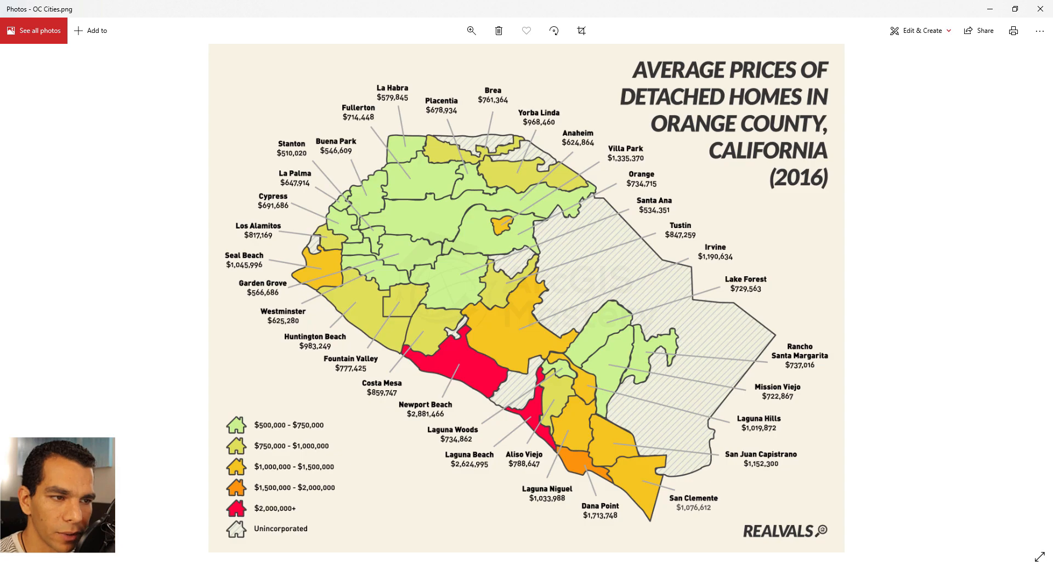
key("alt+Tab")
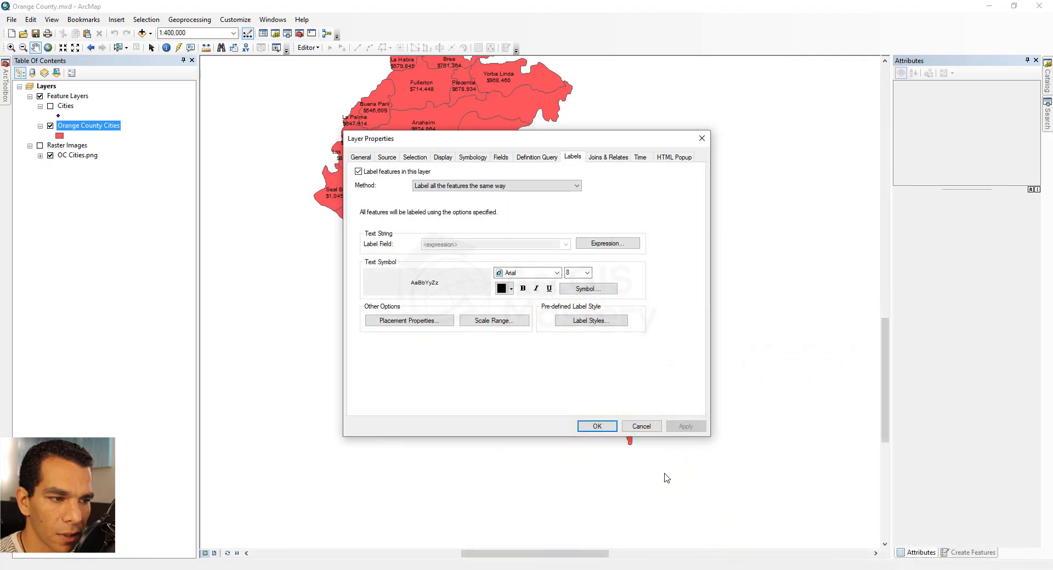
- Set the label text to size 12 and bold, and apply the change
left_click(587, 273)
left_click(571, 311)
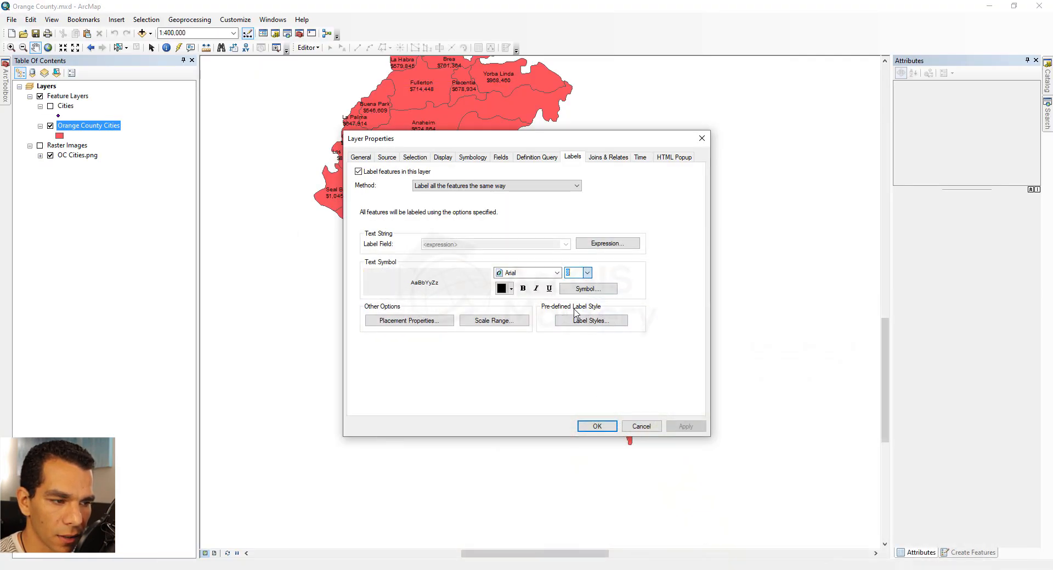
left_click(522, 291)
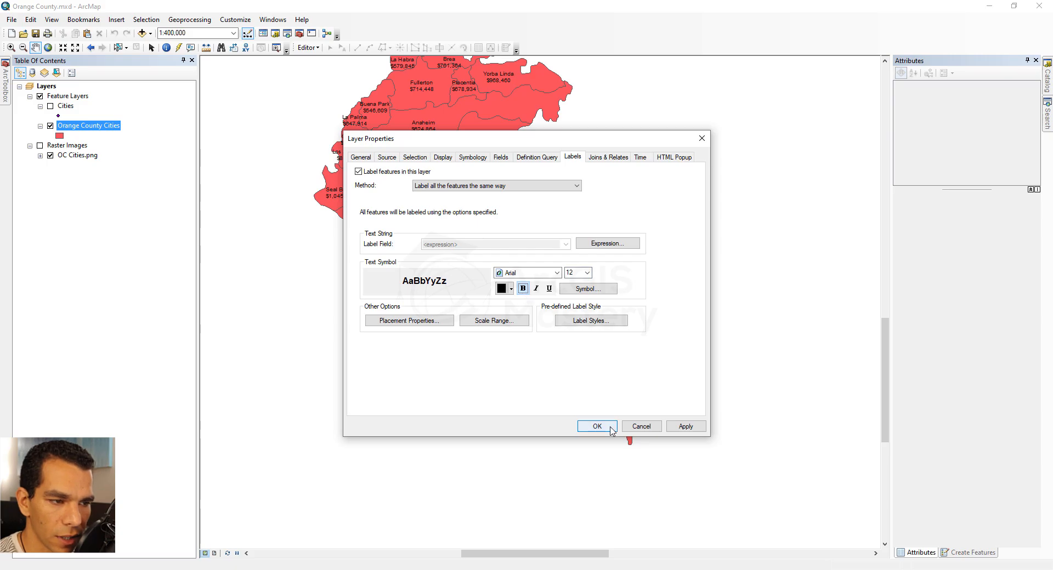
left_click(684, 427)
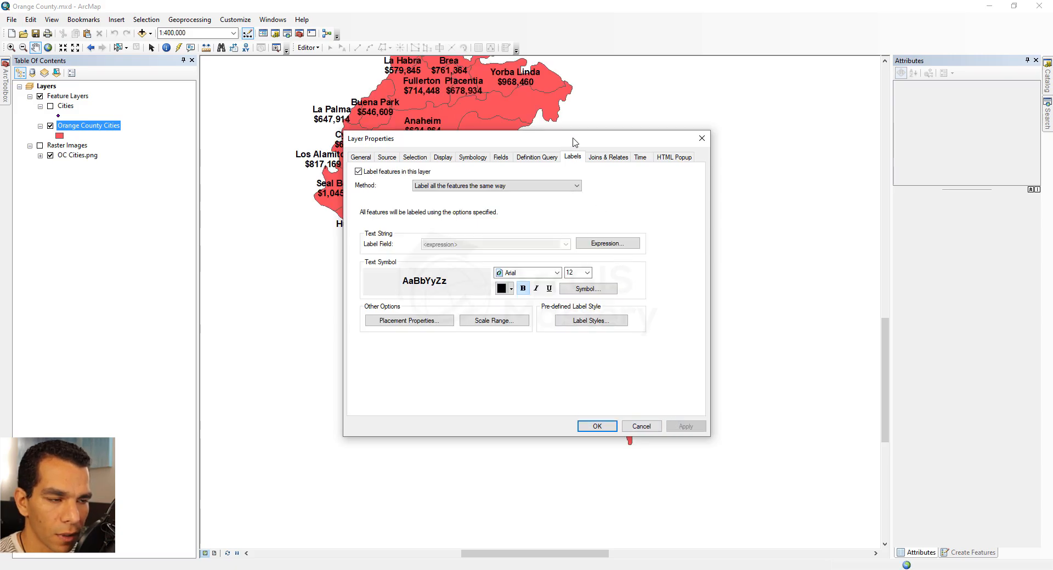
- Change the label font to Bahnschrift and apply it
left_click_drag(574, 141, 641, 223)
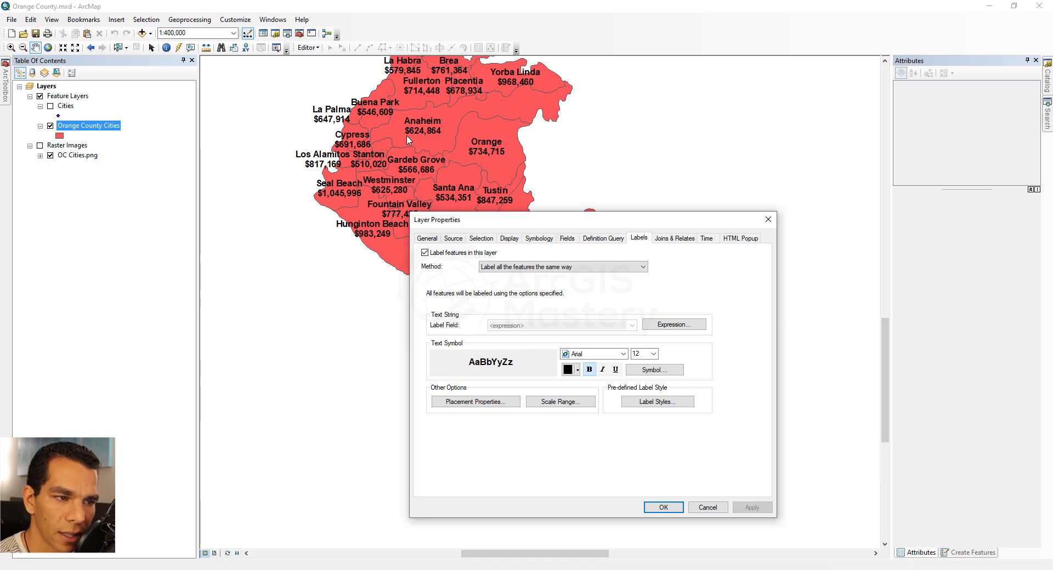
left_click(623, 355)
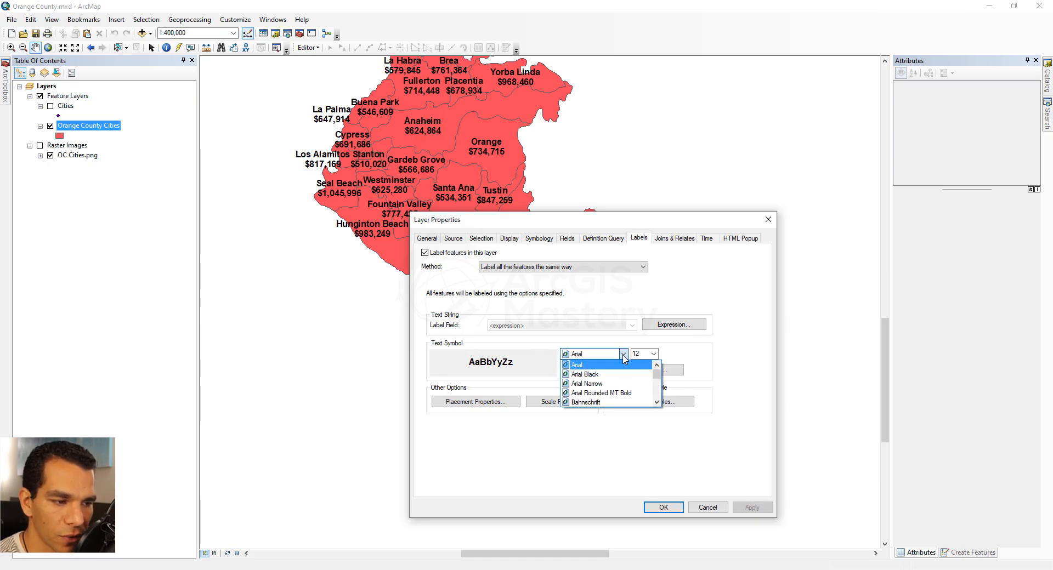
scroll(602, 377, "down", 1)
left_click(601, 376)
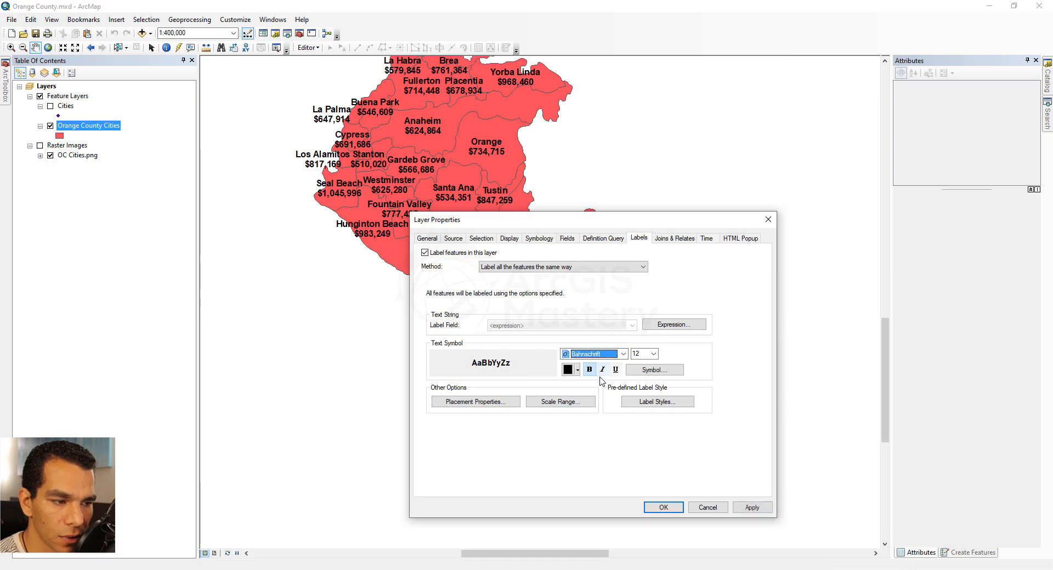
left_click(754, 508)
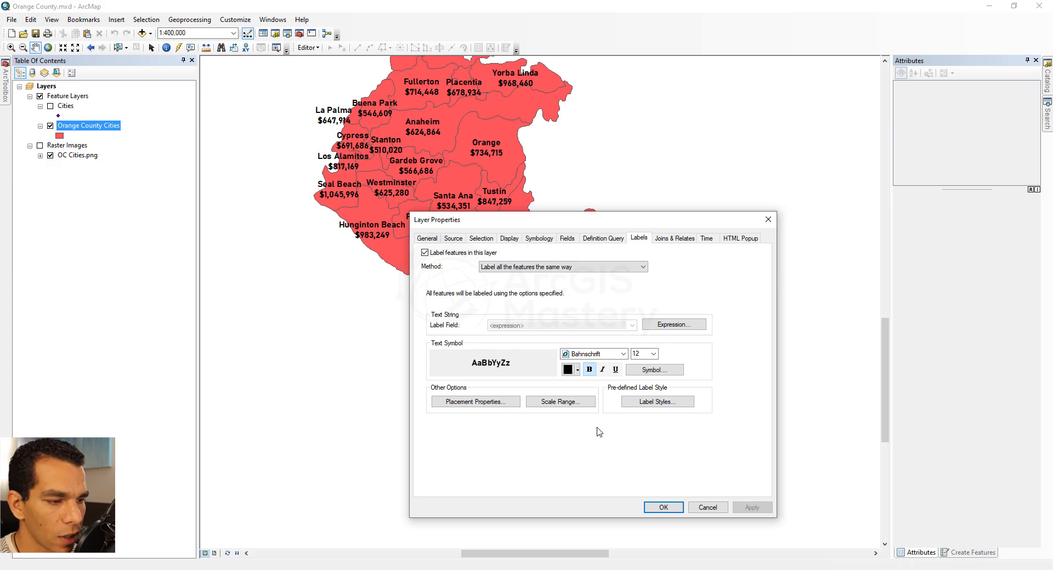
- Set polygon label placement to try horizontal first, then straight, only inside the polygon, and apply
left_click(469, 404)
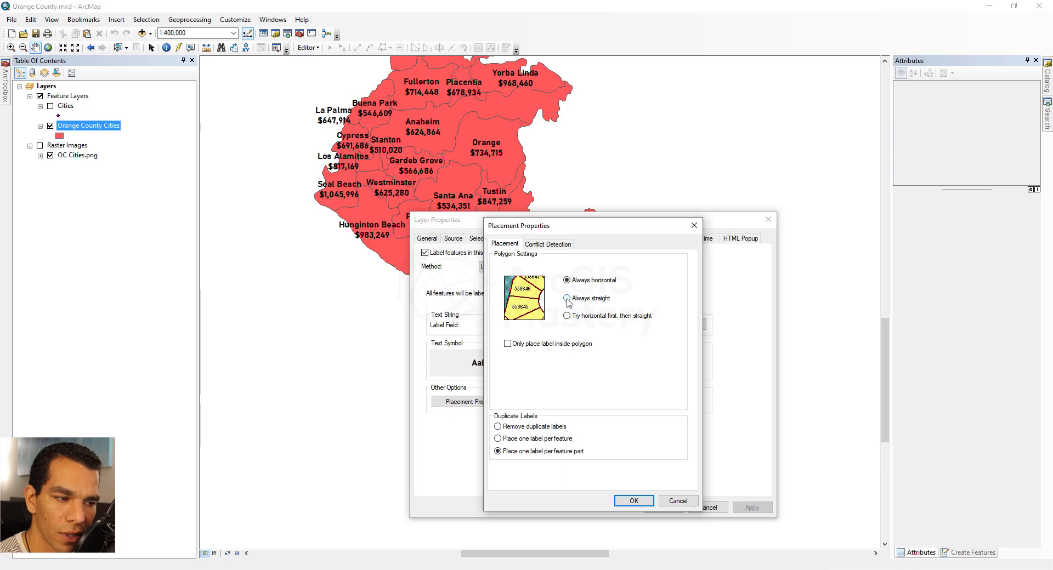
left_click(571, 320)
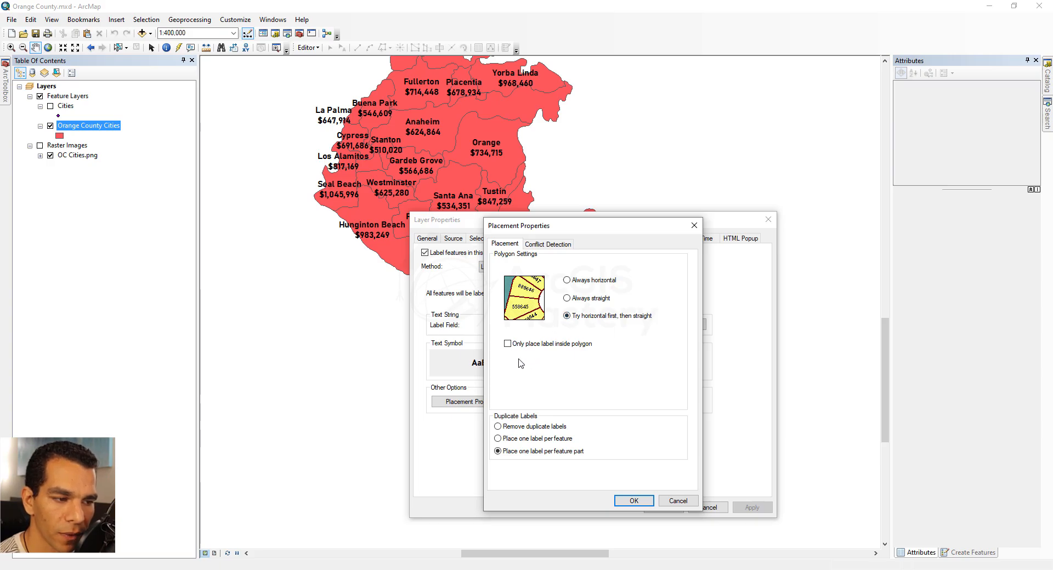
left_click(549, 345)
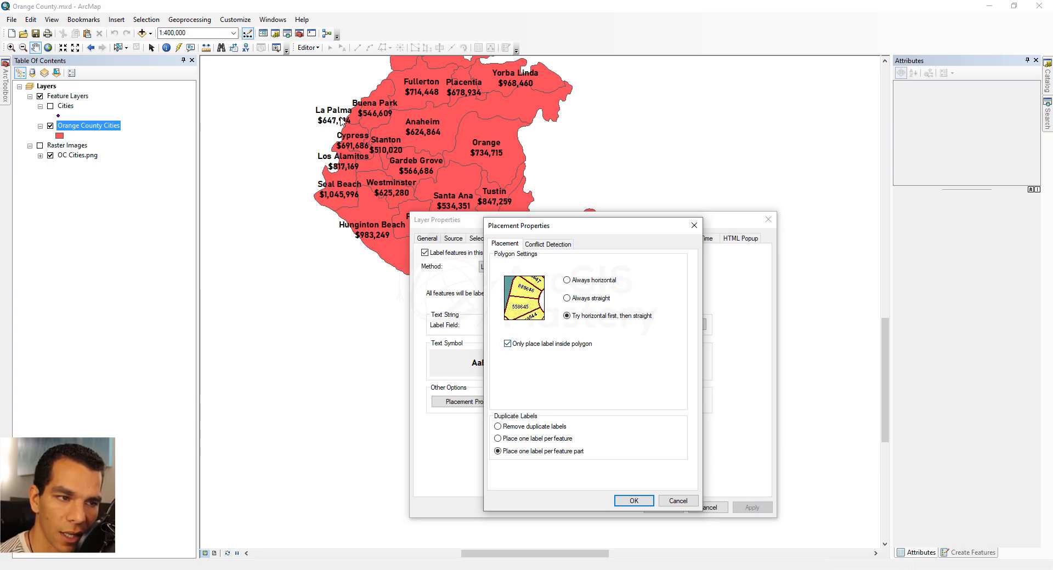
left_click(634, 501)
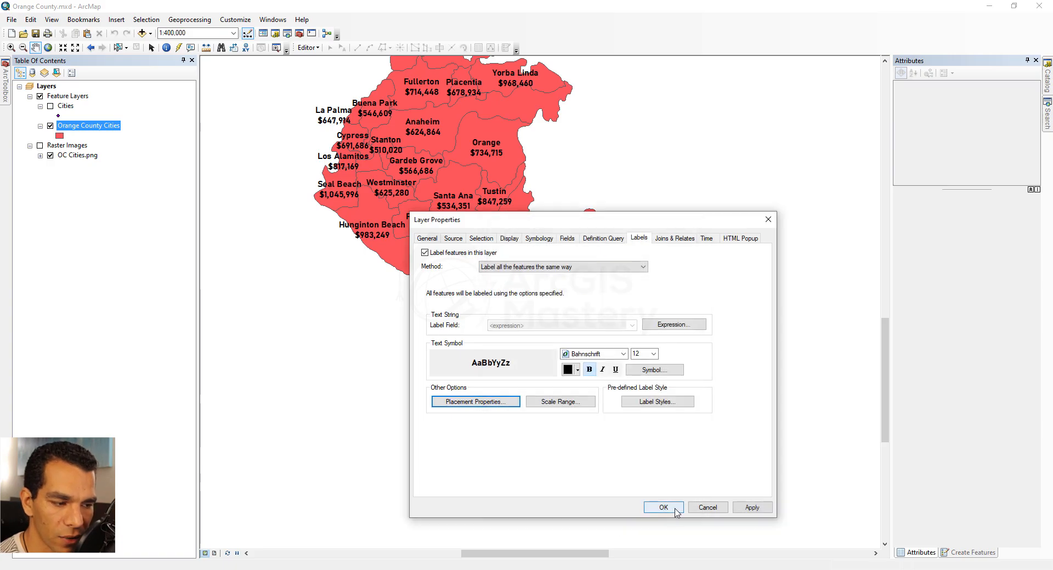
left_click(750, 508)
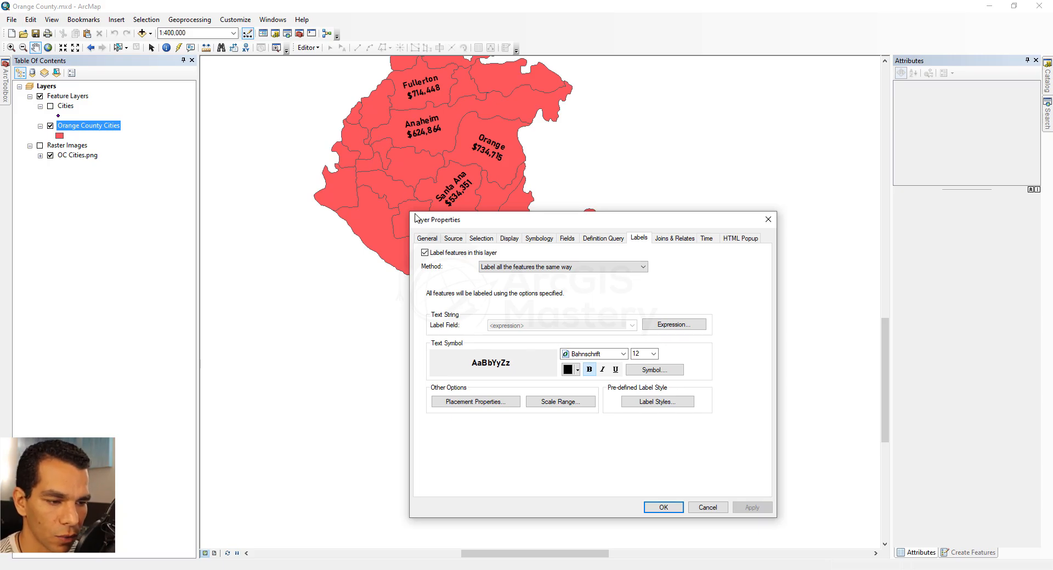
- Turn off placing labels only inside the polygon in the placement properties, check conflict detection, and confirm
left_click(477, 403)
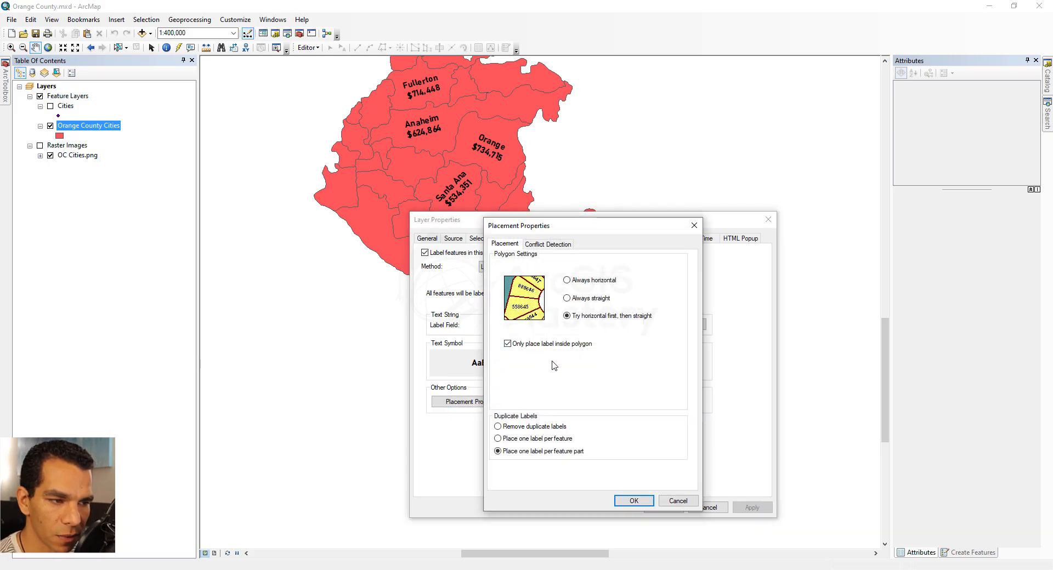
left_click(507, 344)
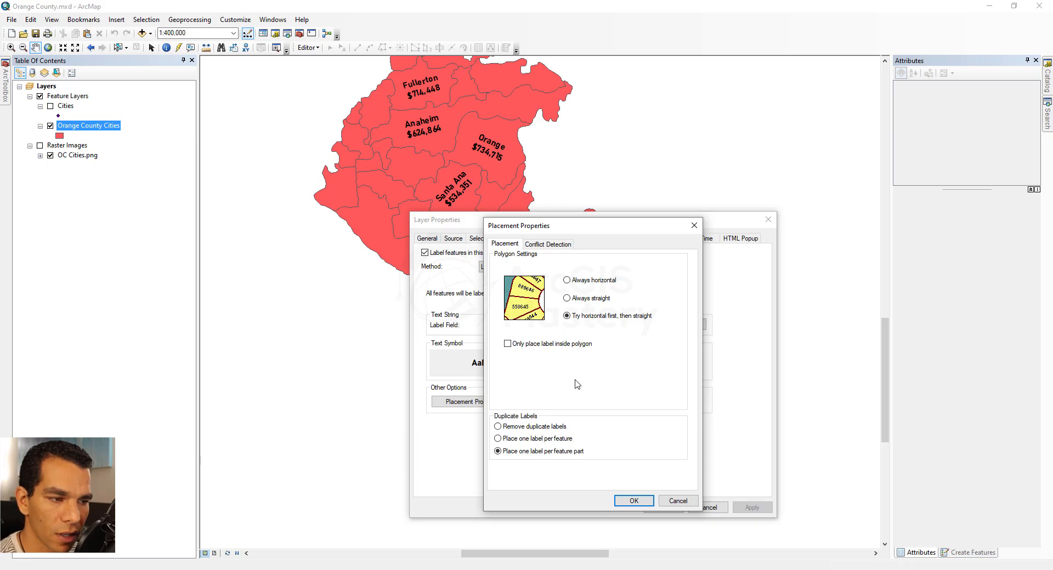
left_click(544, 245)
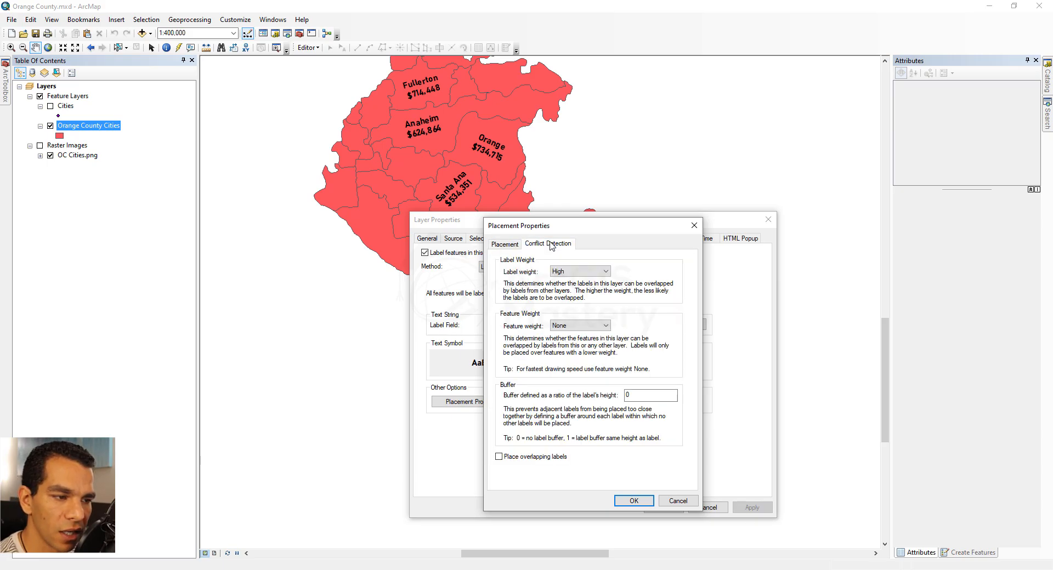
left_click(562, 270)
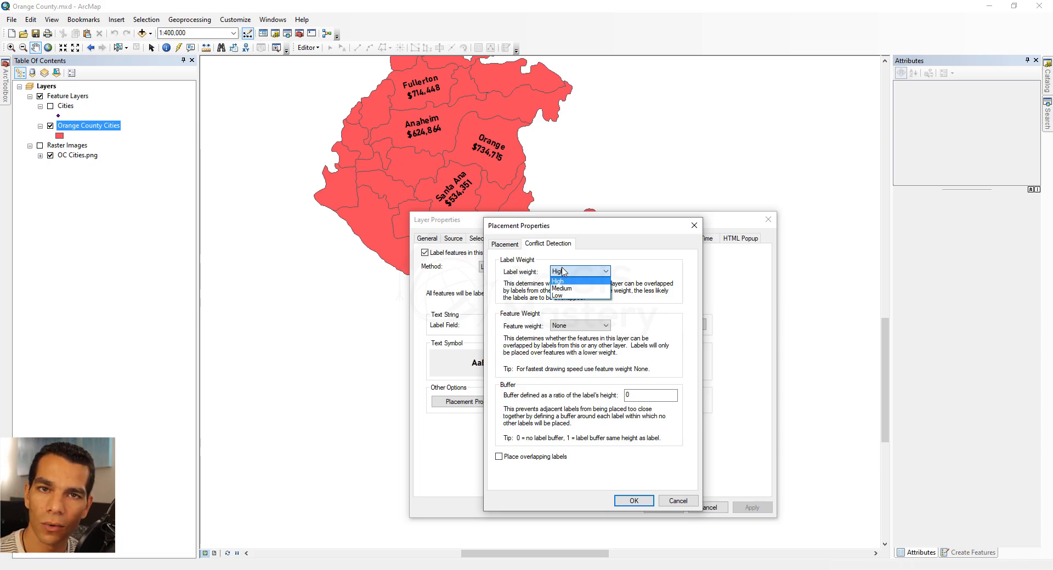
left_click(532, 343)
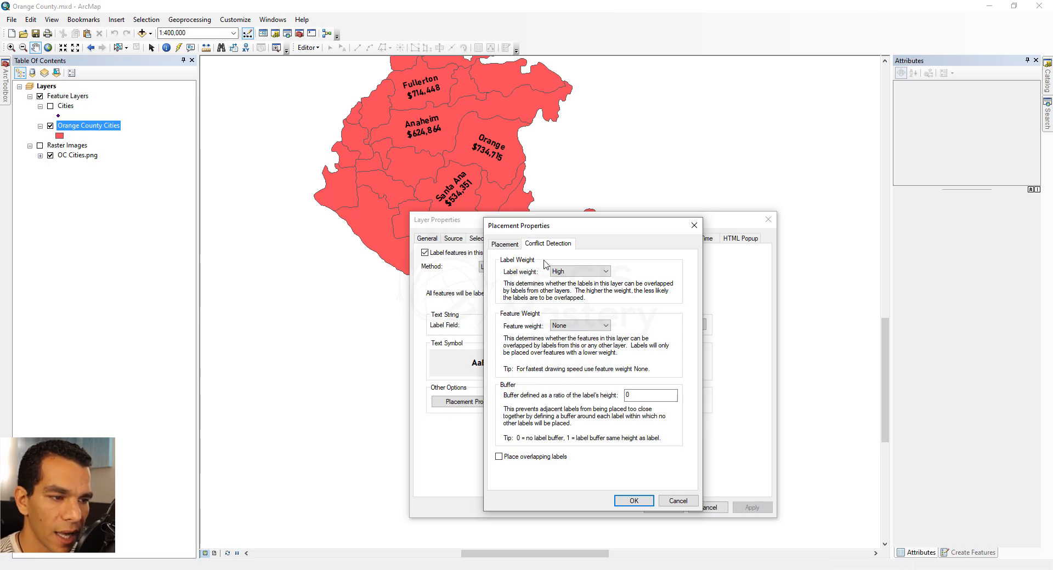
left_click(505, 244)
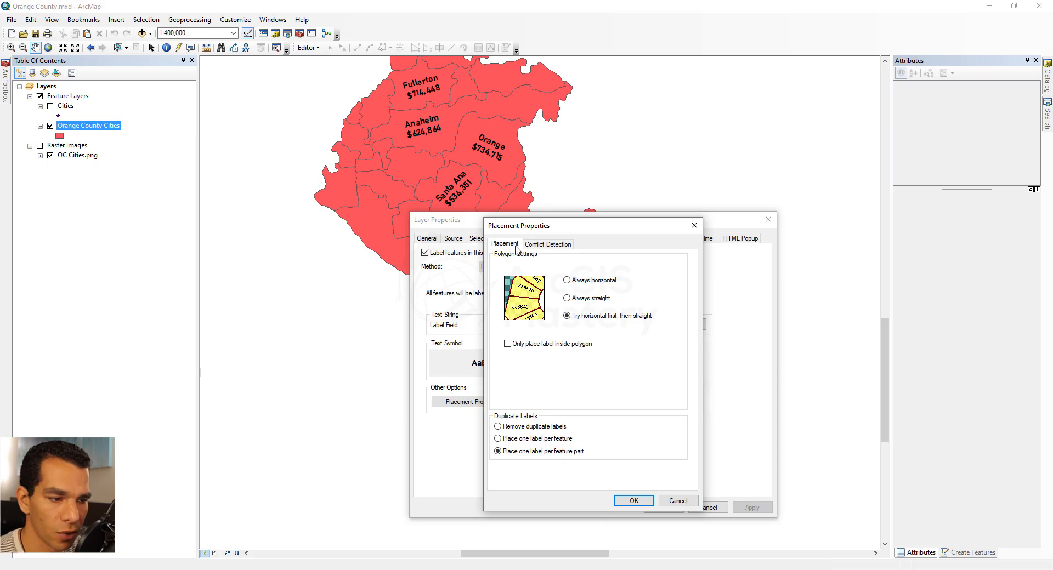
left_click(634, 501)
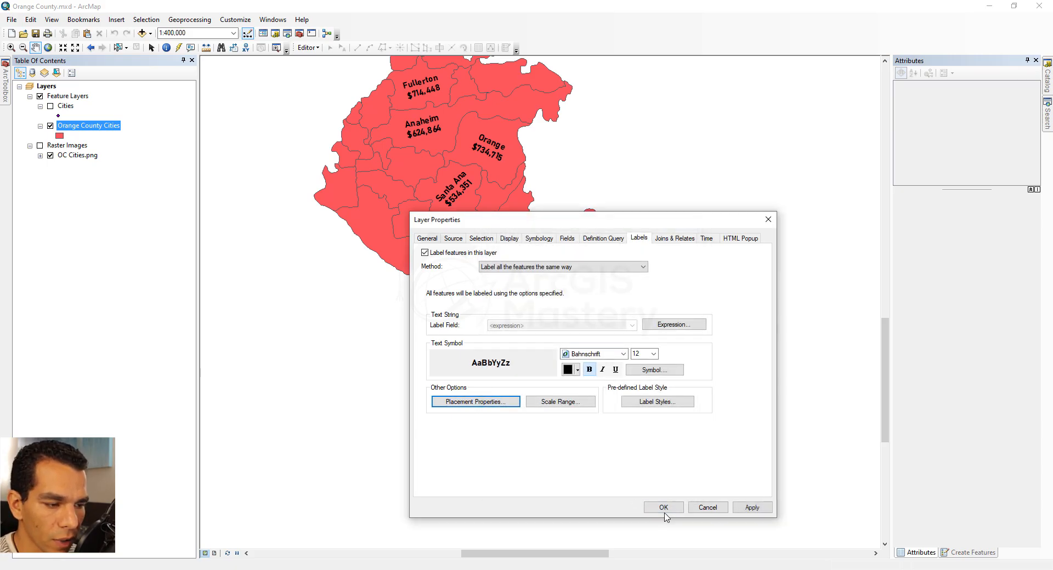
- Review the label scale range and predefined label style options without changing them
left_click(556, 403)
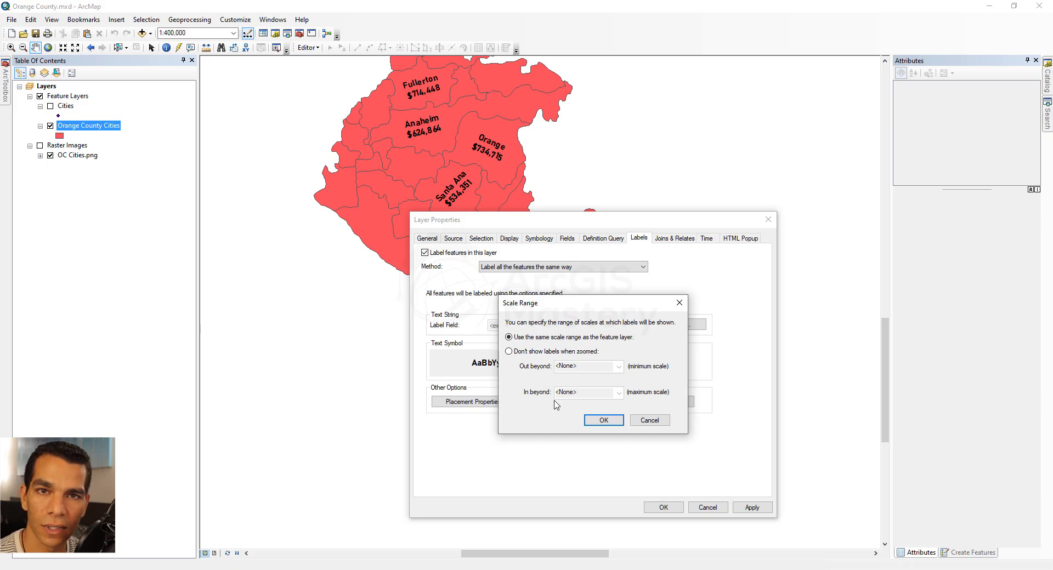
left_click(603, 420)
left_click(657, 401)
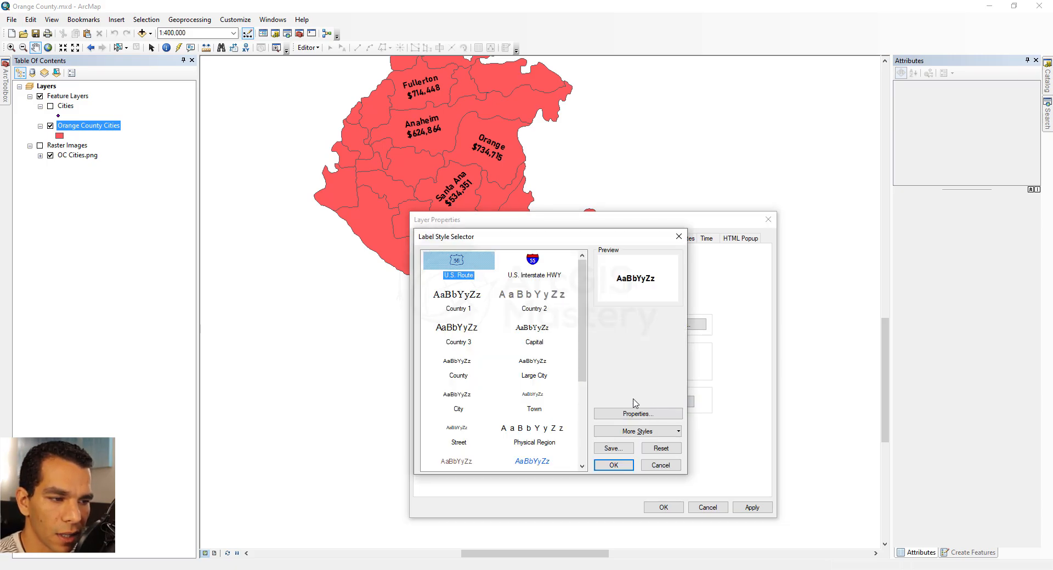
mouse_move(582, 315)
left_mouse_down()
mouse_move(578, 403)
mouse_move(579, 296)
left_mouse_up()
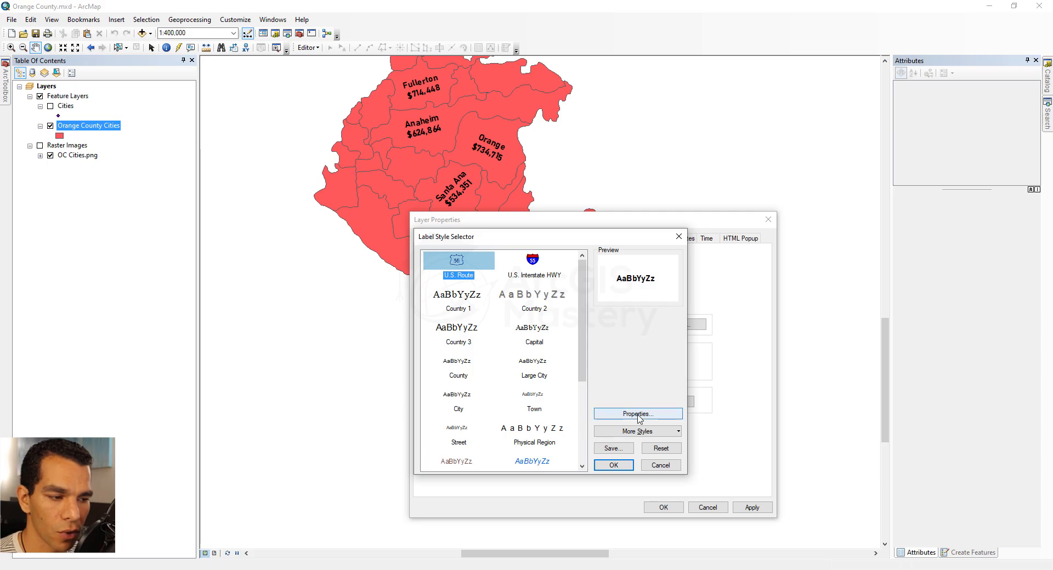
left_click(658, 467)
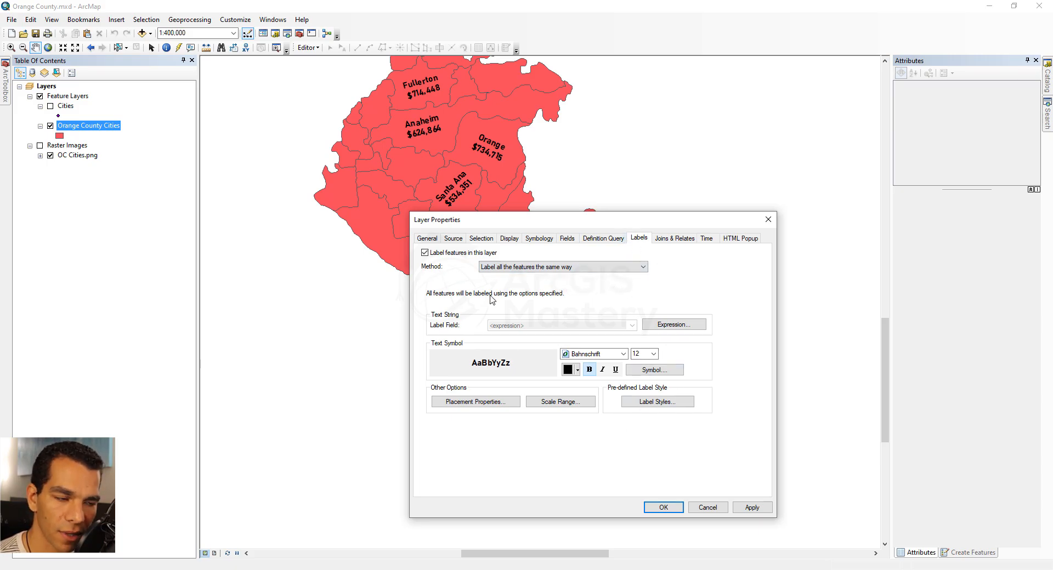
- Switch the labeling method to define classes of features and label each class differently
left_click(586, 268)
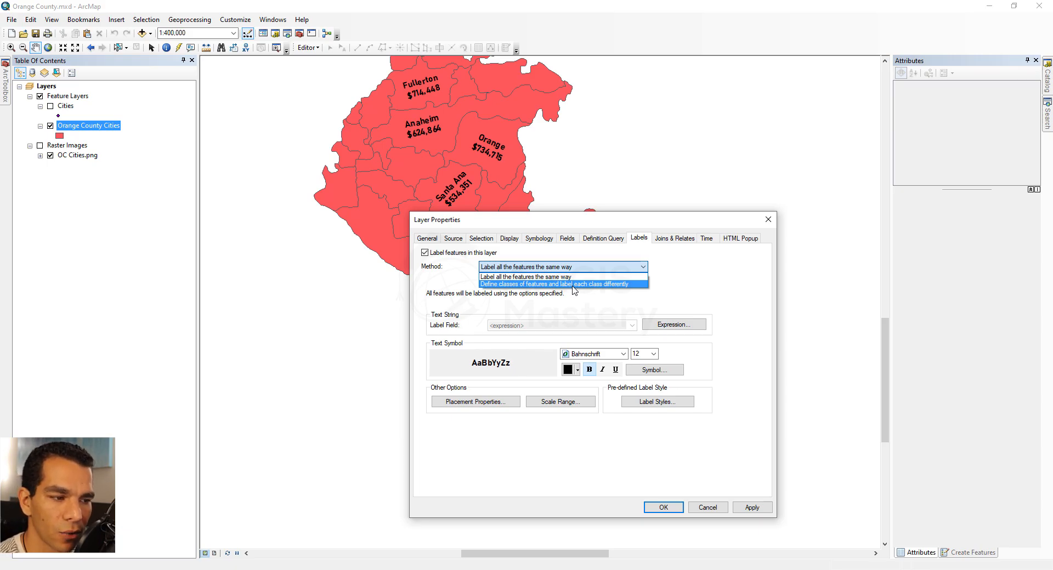
left_click(573, 285)
left_click(571, 288)
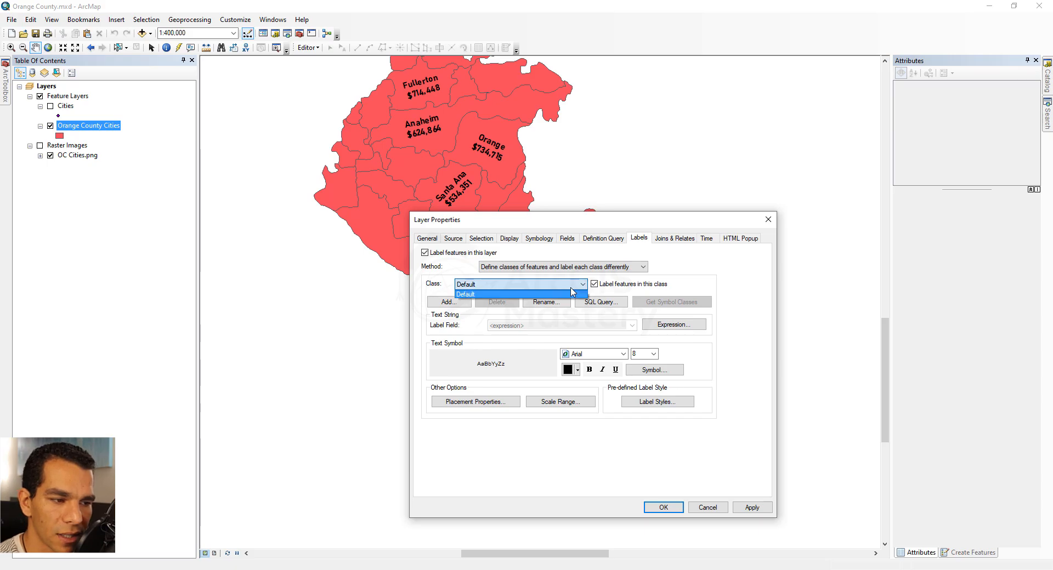
left_click(493, 294)
- Add a new label class named LargeLabels
left_click(458, 305)
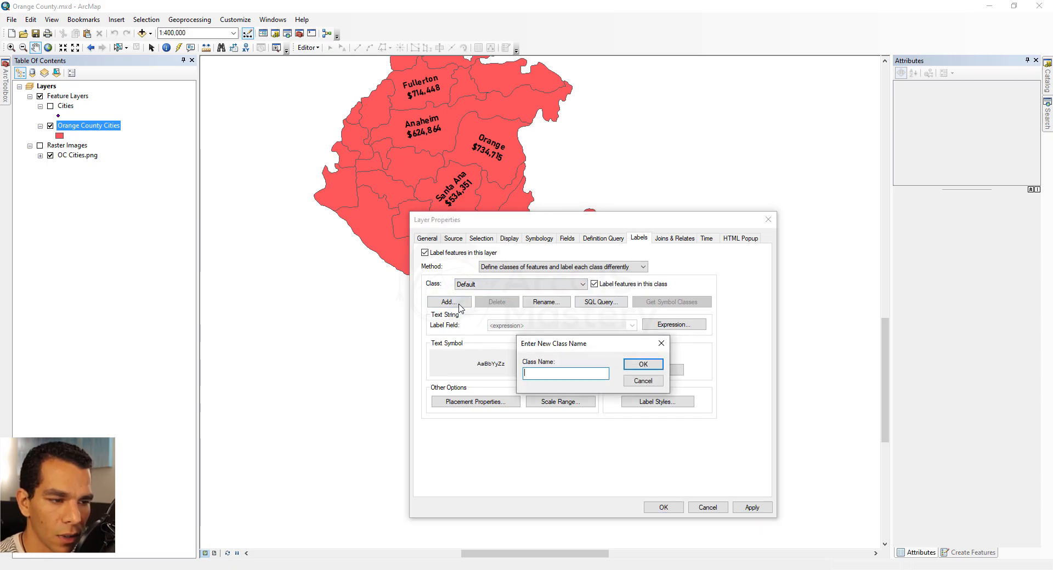
type("Large")
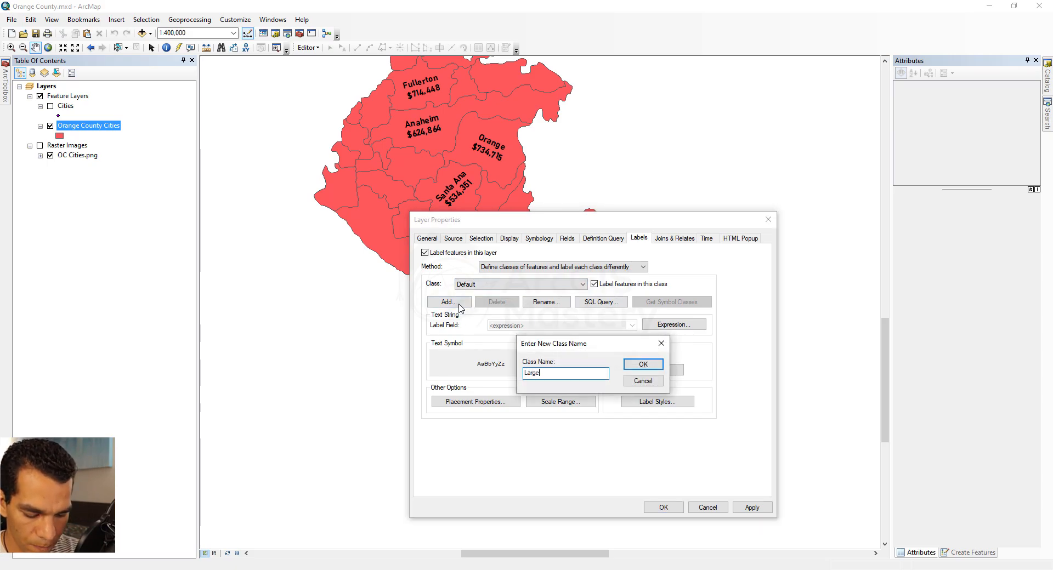
type("Labels")
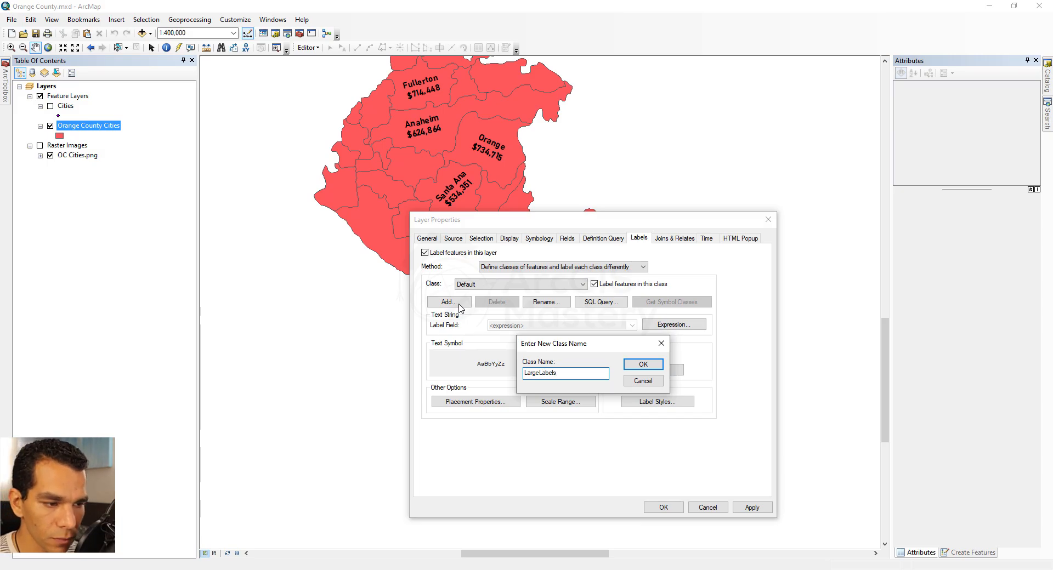
left_click(650, 365)
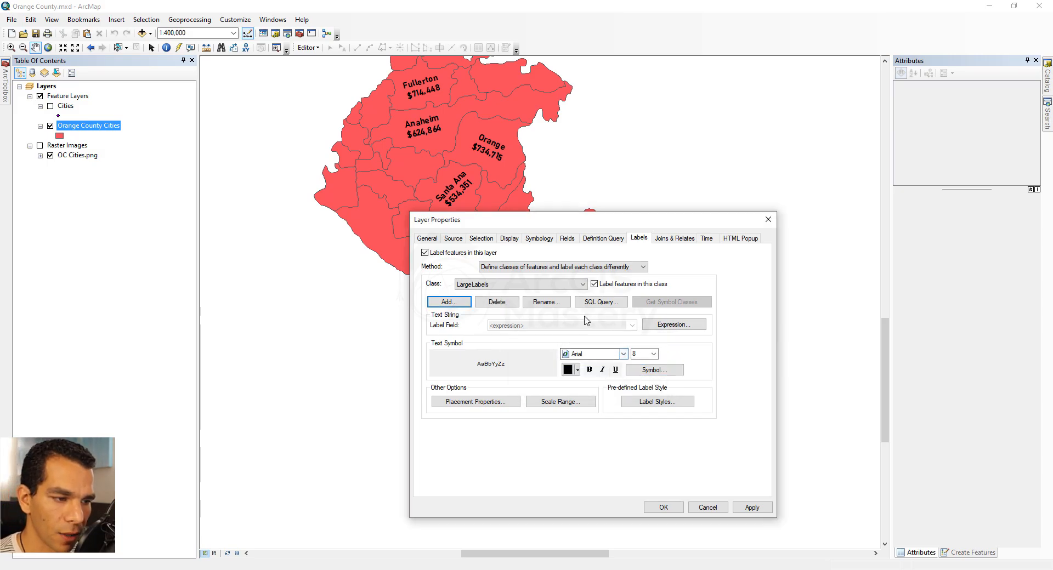
- Set the LargeLabels class SQL query to AvrgHousePrice > 1000000
left_click(603, 302)
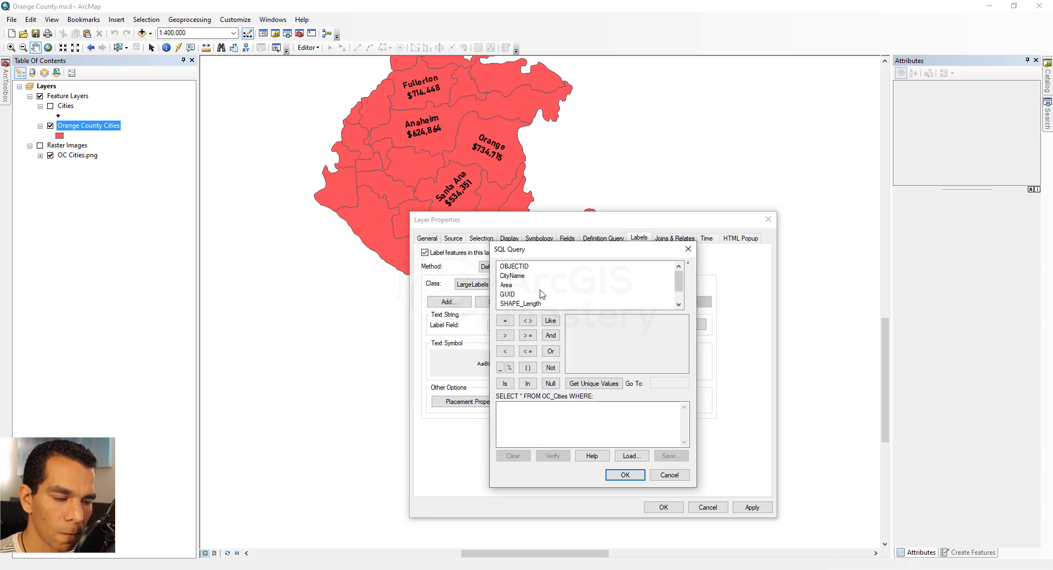
scroll(542, 295, "down", 1)
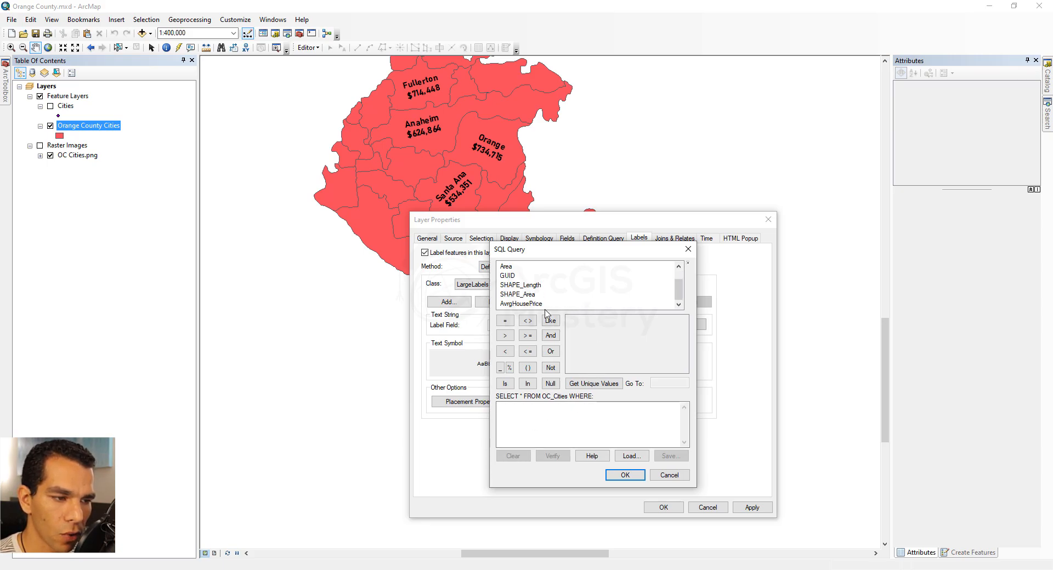
double_click(527, 304)
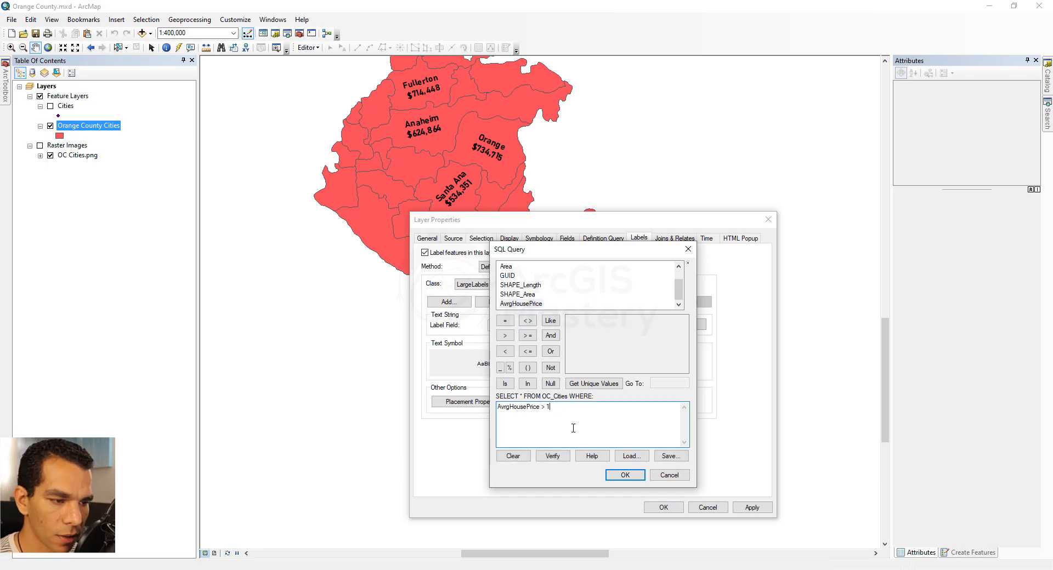
type("> 1000000")
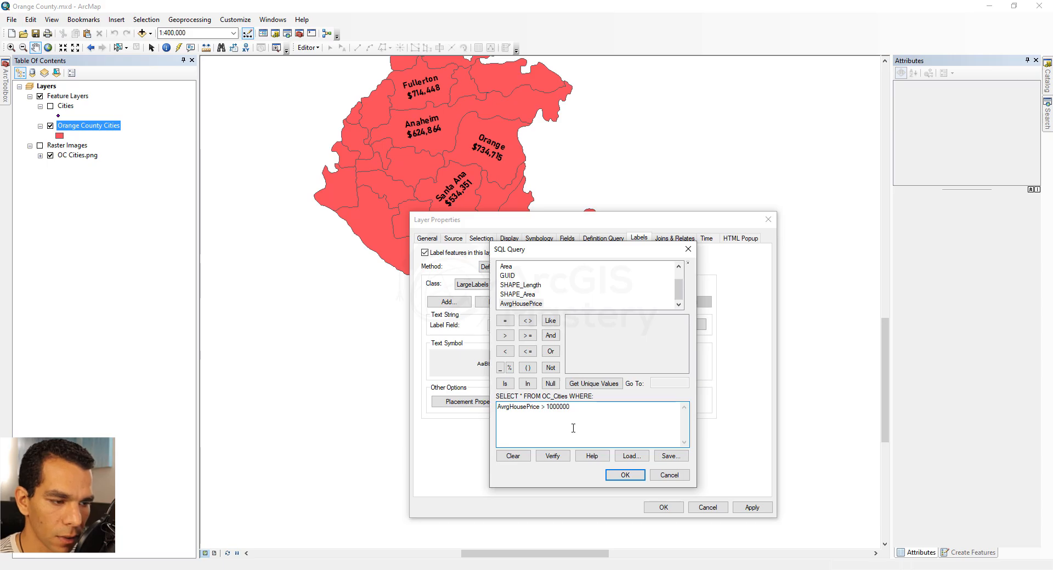
left_click(628, 476)
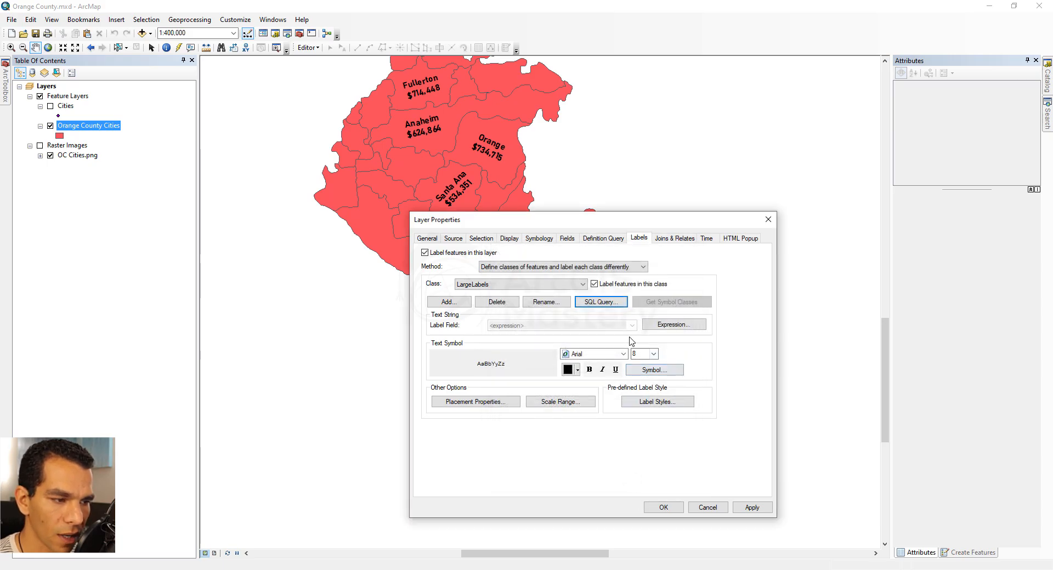
- Set the LargeLabels text size to 14 and its color to red
left_click(653, 354)
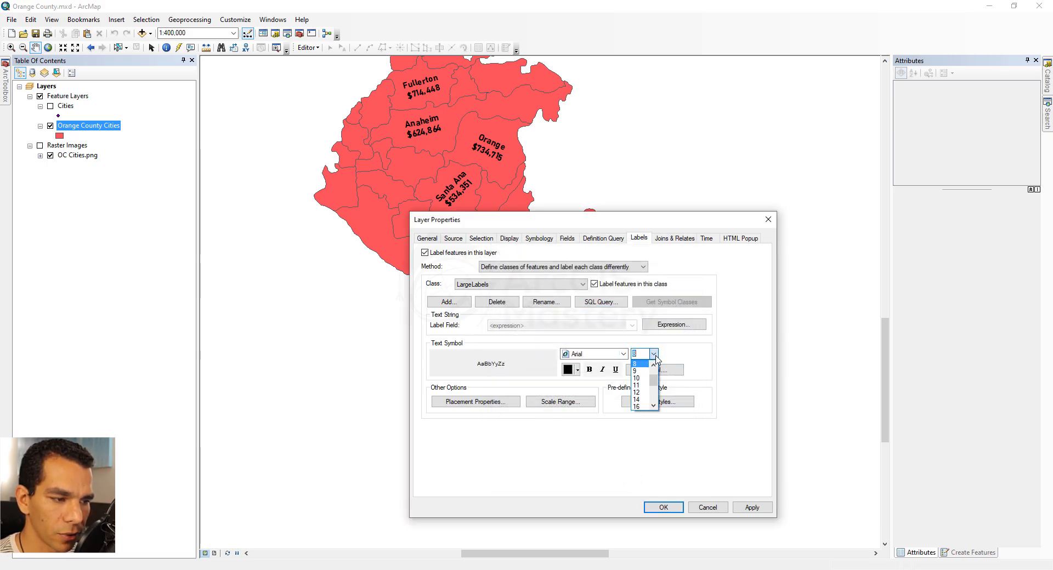
left_click(638, 400)
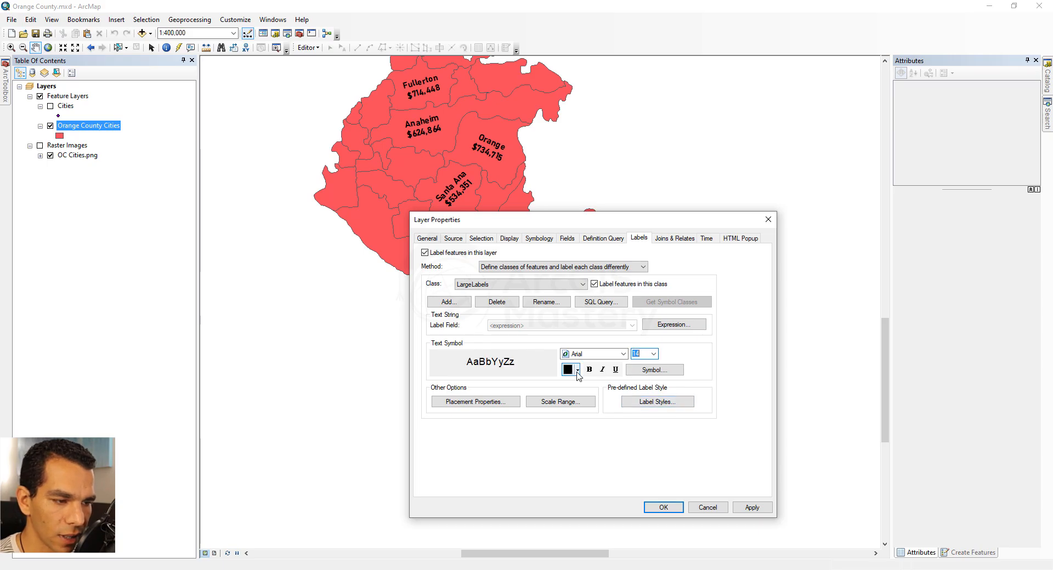
left_click(577, 370)
left_click(577, 418)
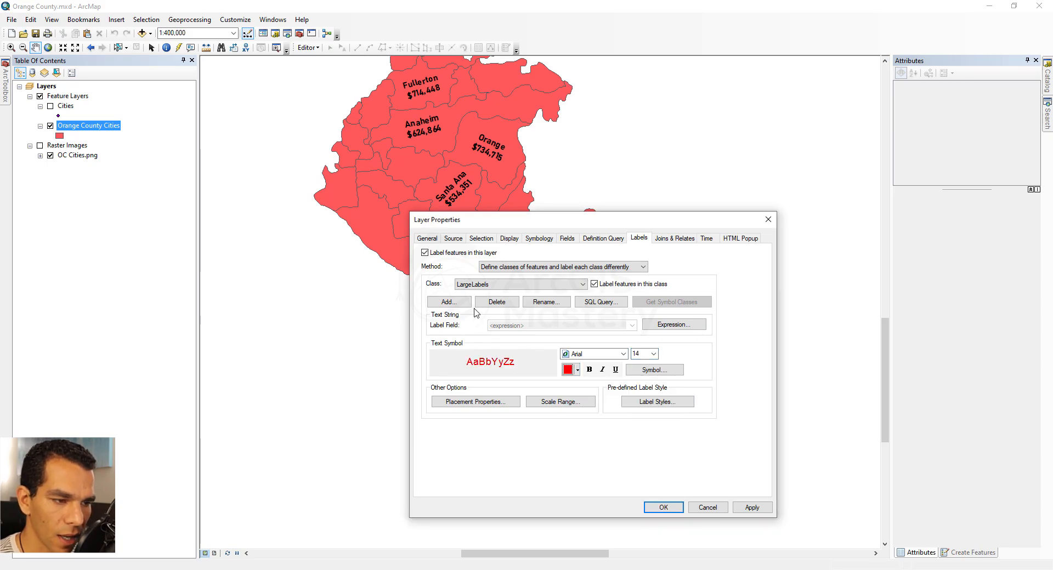
- Add a label class named Small Label with the SQL query AvrgHousePrice < 1000000
left_click(447, 305)
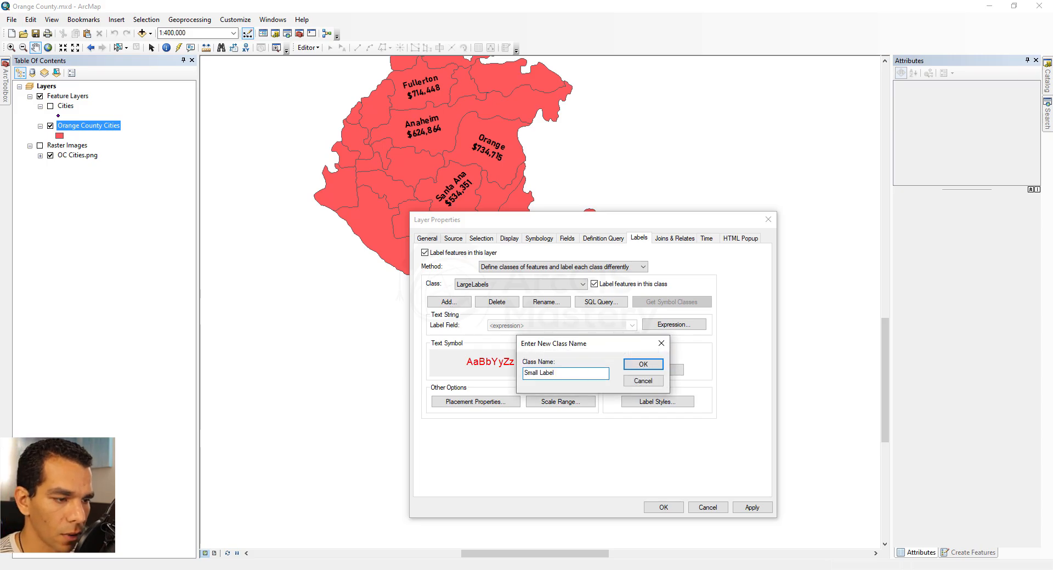
left_click(643, 365)
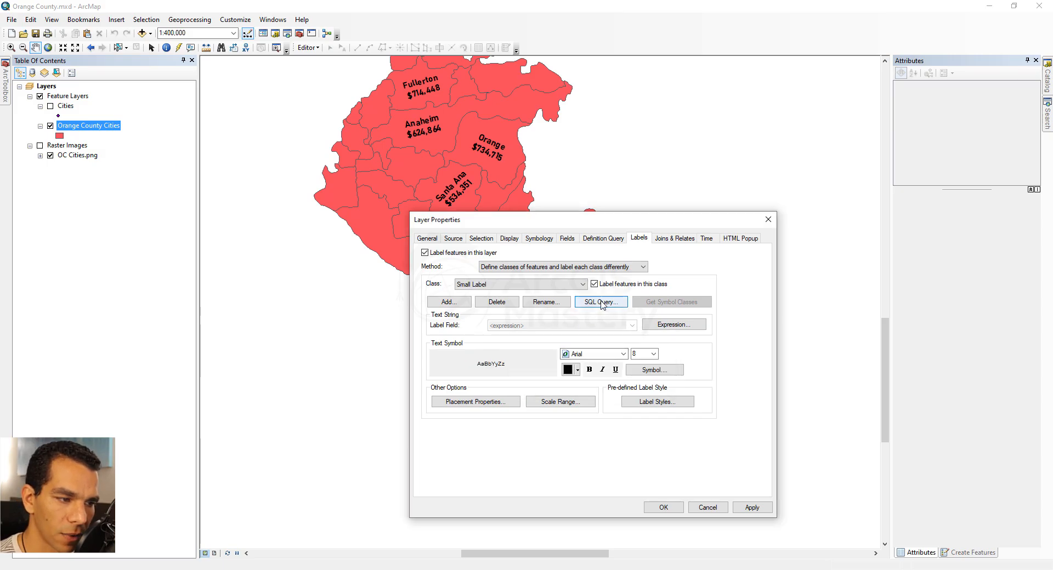
left_click(603, 303)
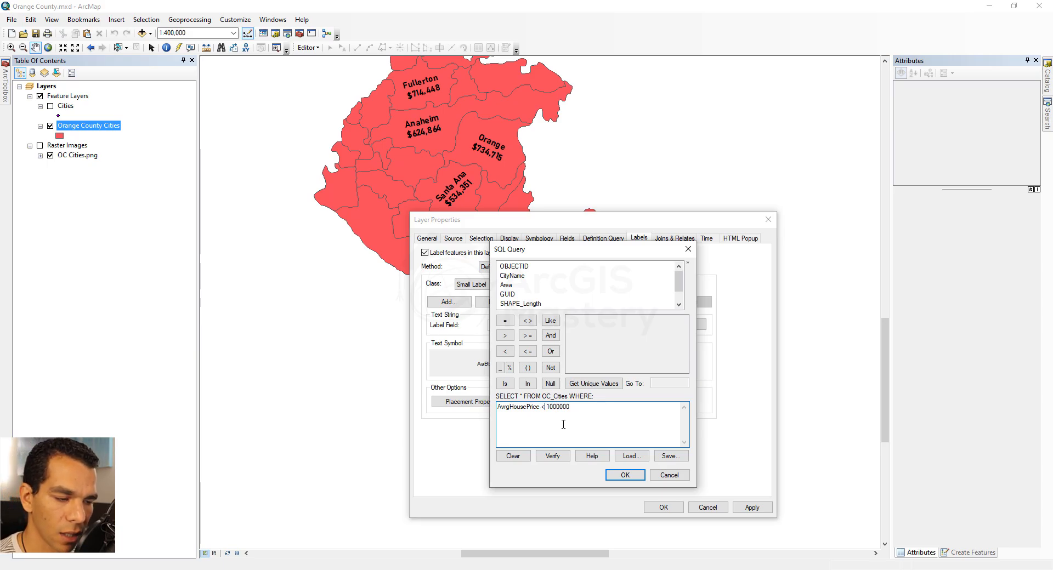
left_click(619, 475)
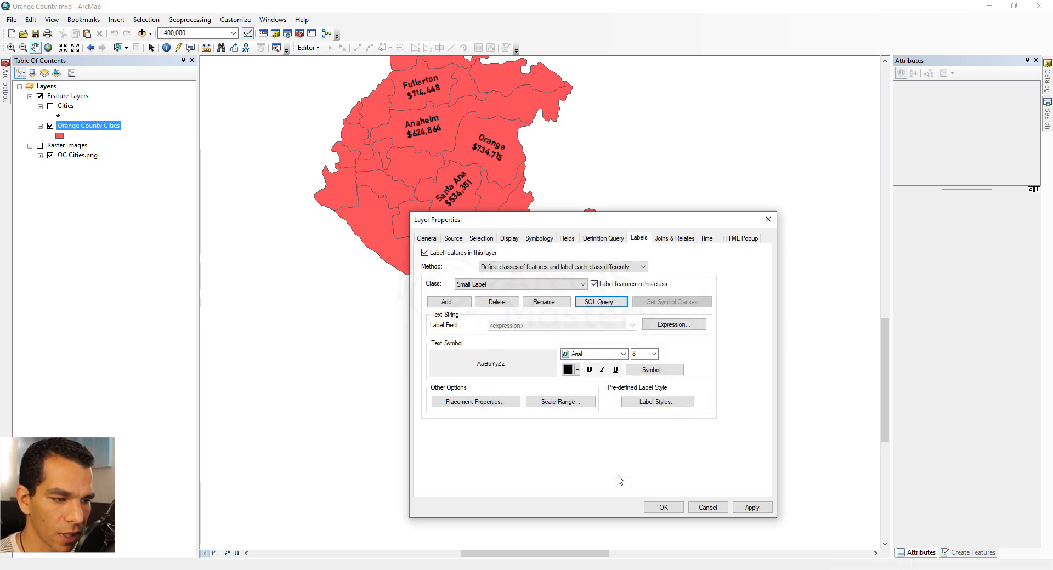
- Set the Small Label text size to 10 and its color to blue, then confirm the layer properties
left_click(653, 354)
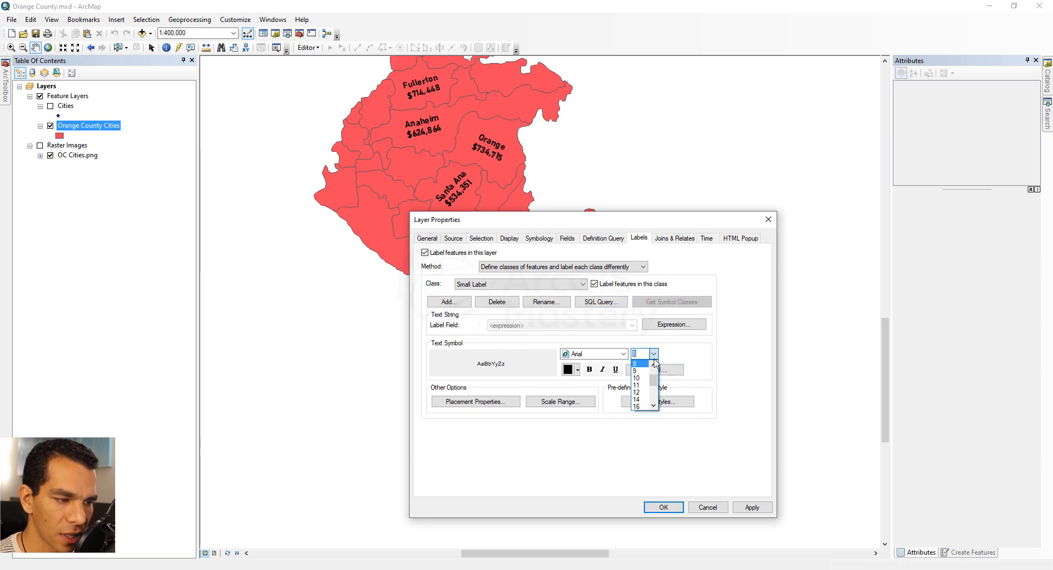
left_click(636, 378)
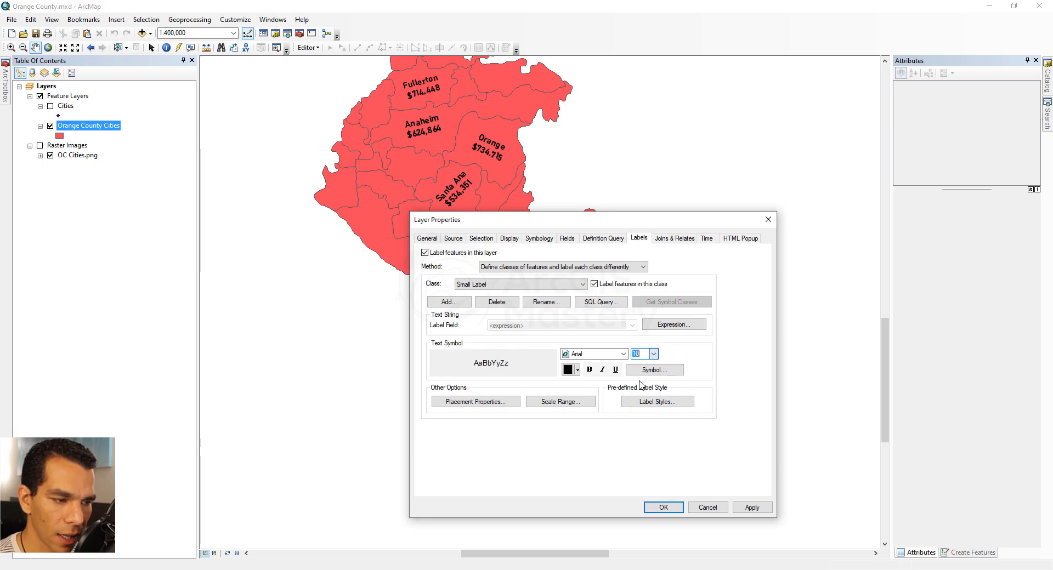
left_click(578, 370)
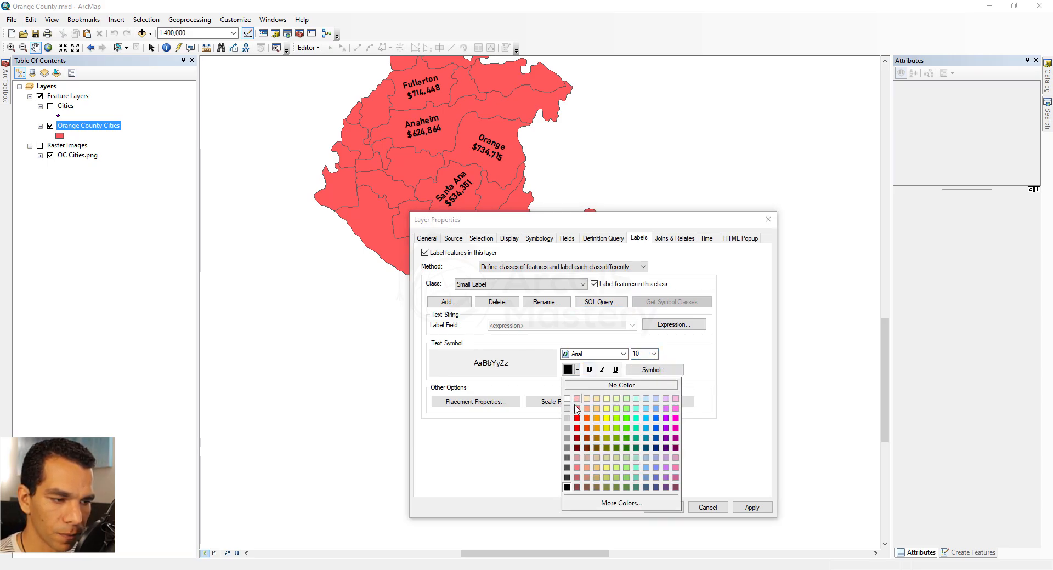
left_click(656, 418)
left_click(664, 508)
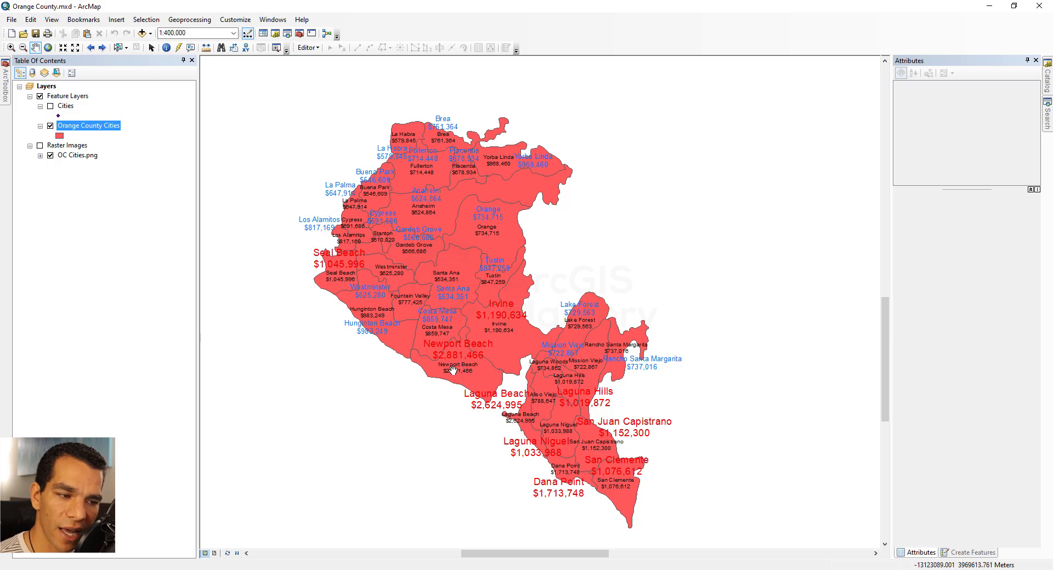
- Open the Orange County Cities layer properties and turn off labeling for the Default label class
right_click(88, 134)
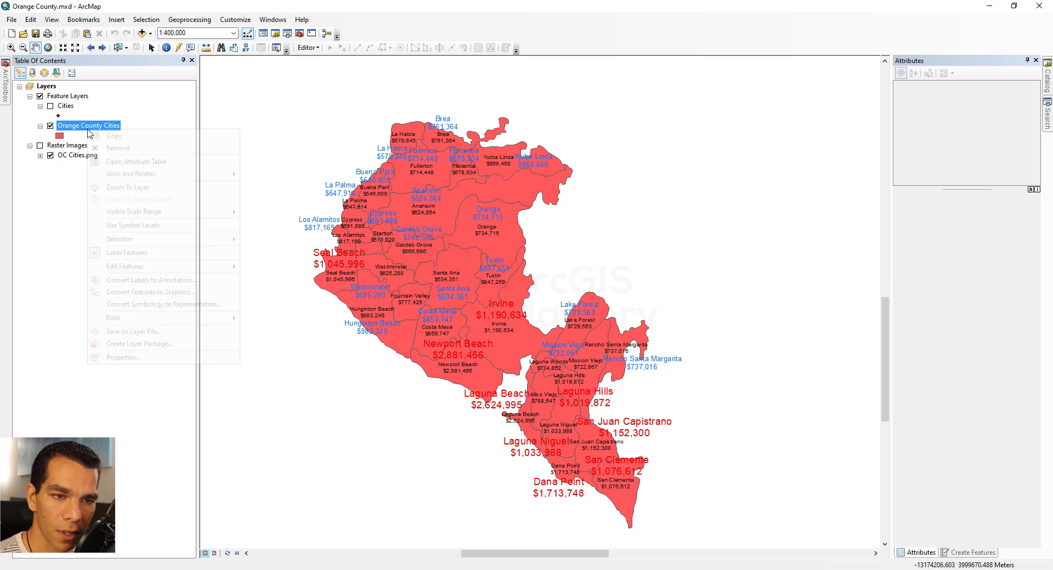
left_click(155, 359)
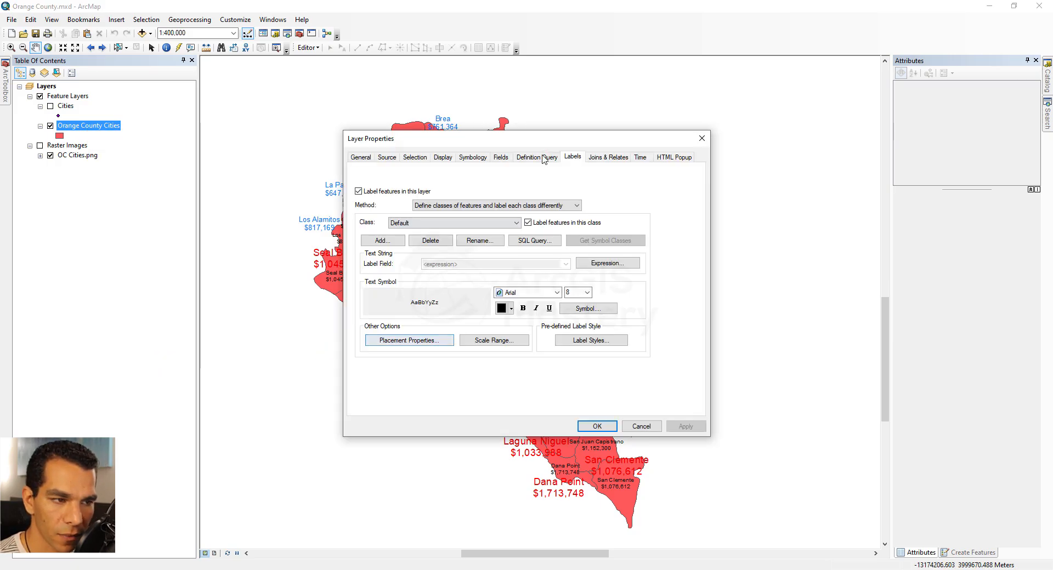
left_click_drag(531, 144, 215, 147)
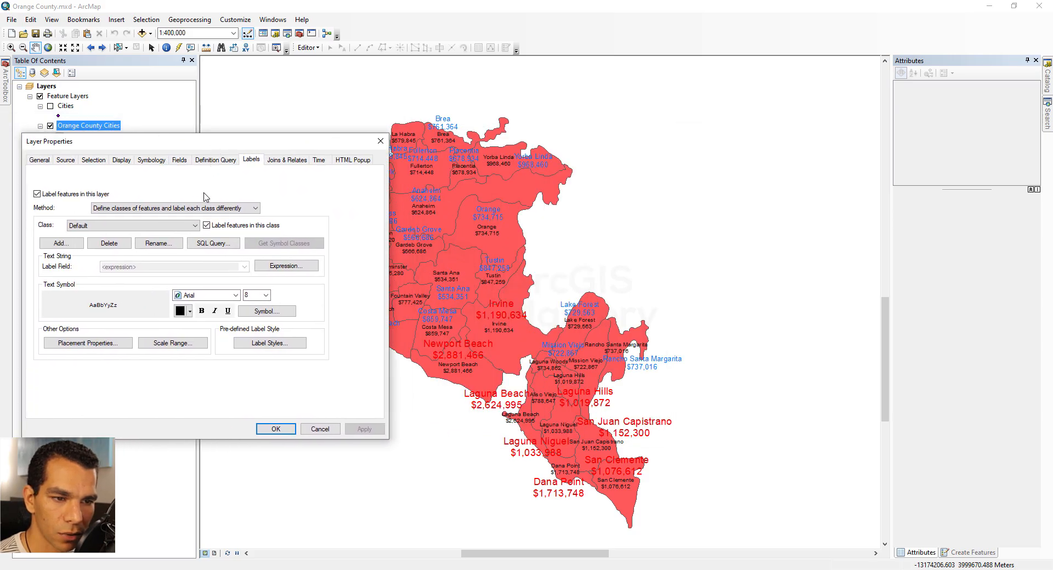
left_click(195, 226)
left_click(152, 237)
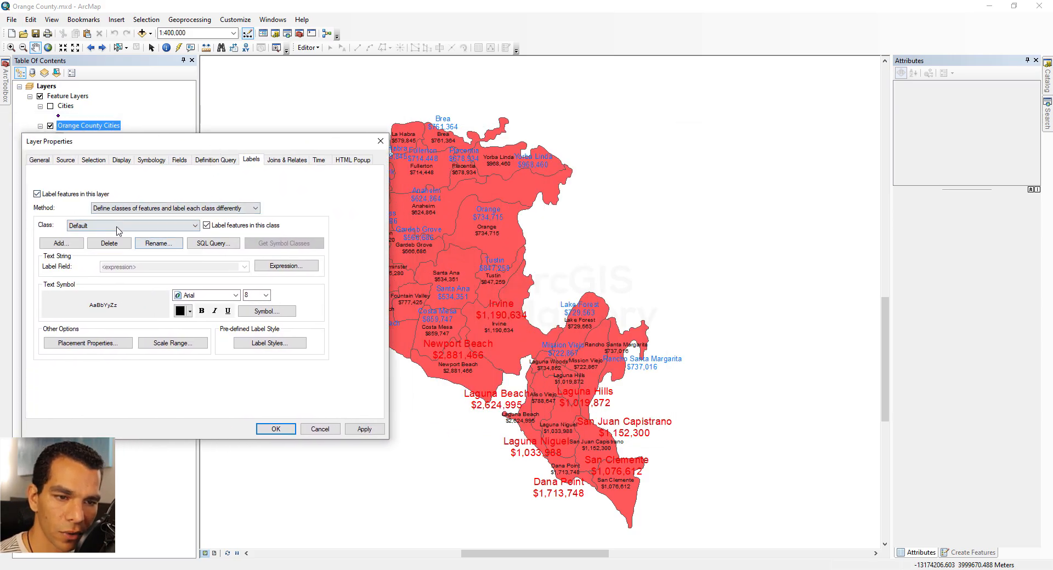
- Change the LargeLabels class text color to green and confirm the layer properties
left_click(194, 225)
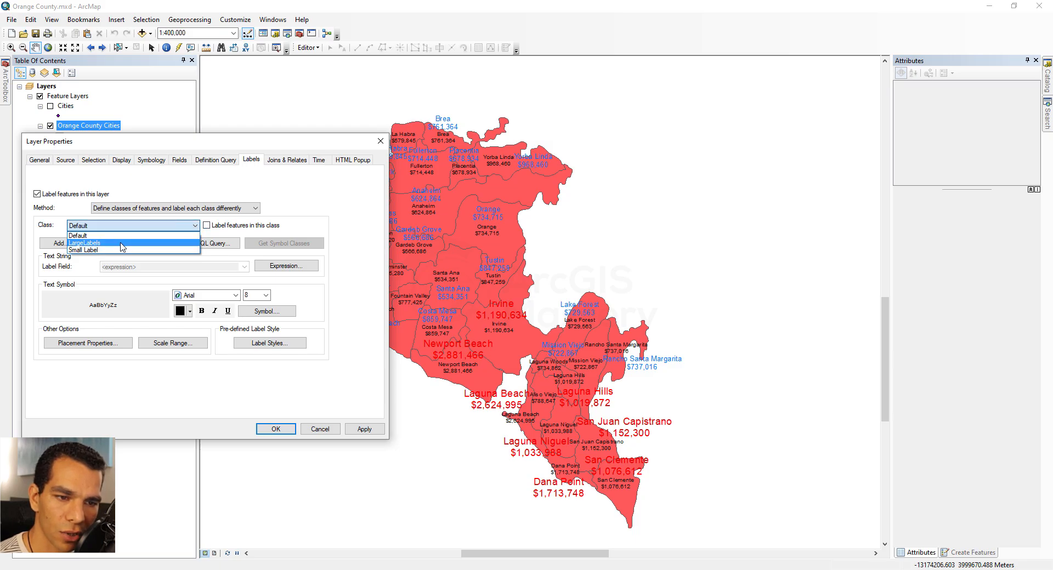
left_click(121, 244)
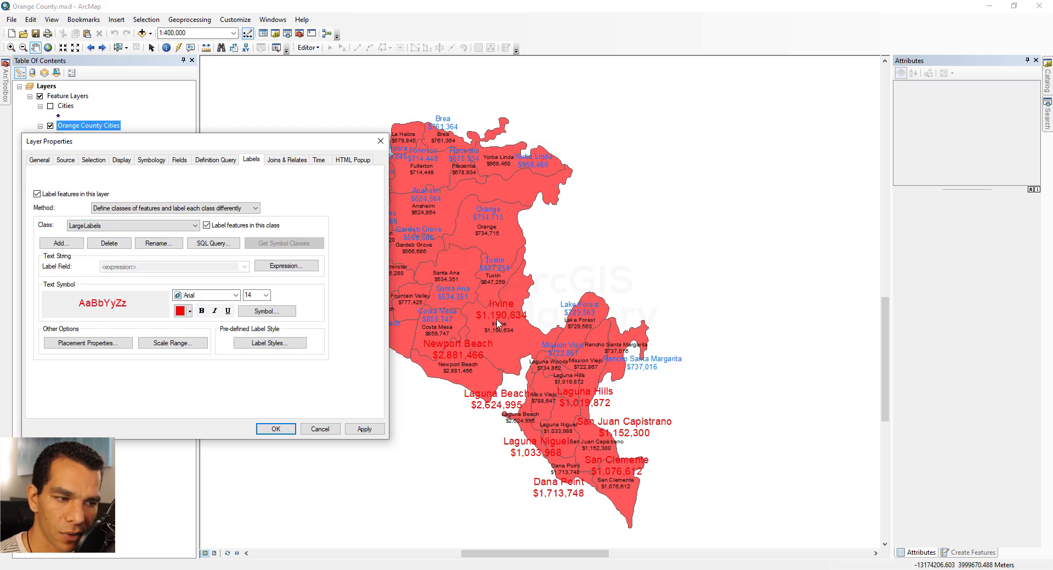
left_click(190, 311)
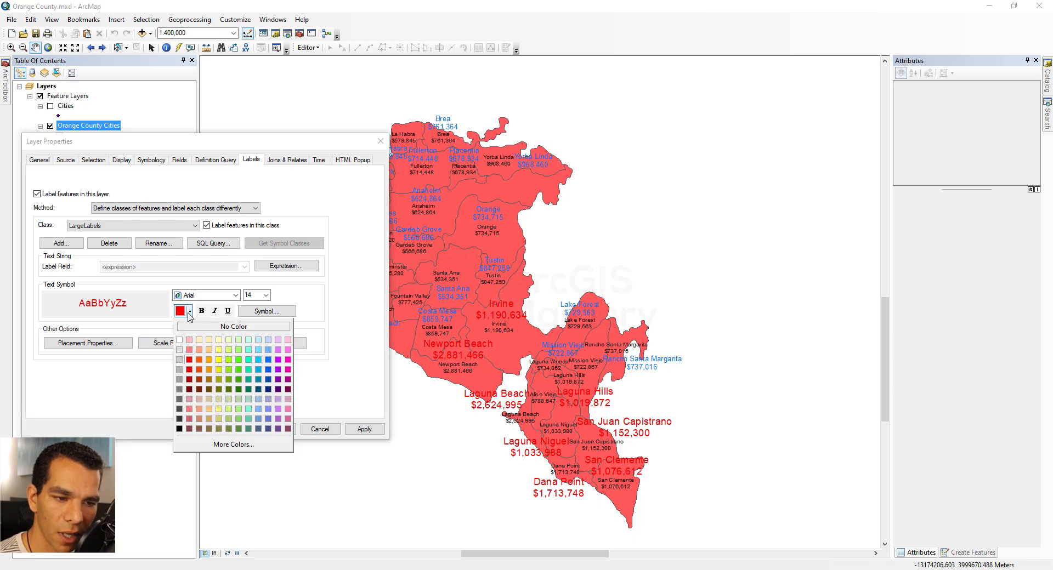
left_click(238, 380)
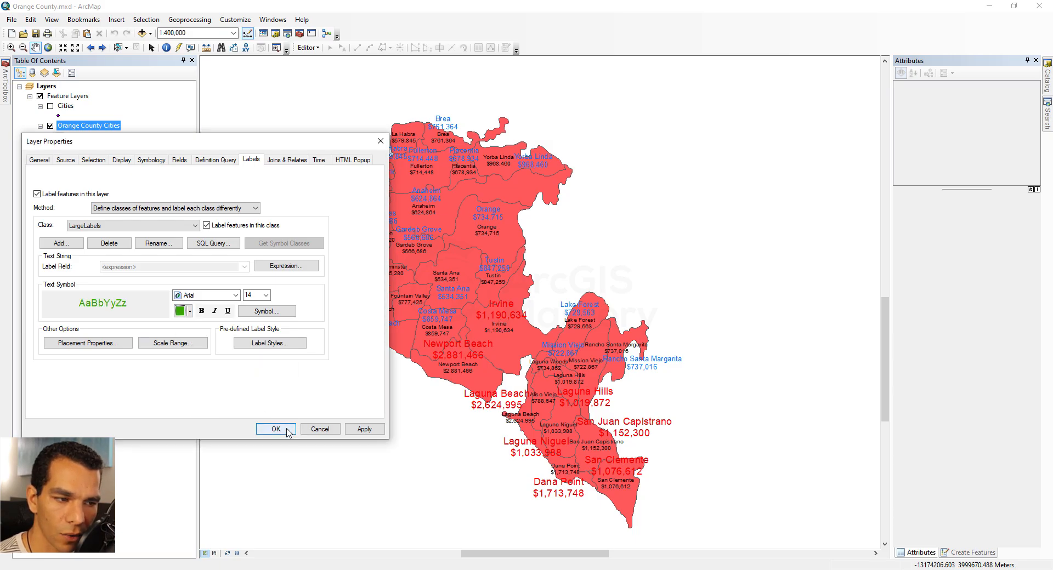
left_click(276, 429)
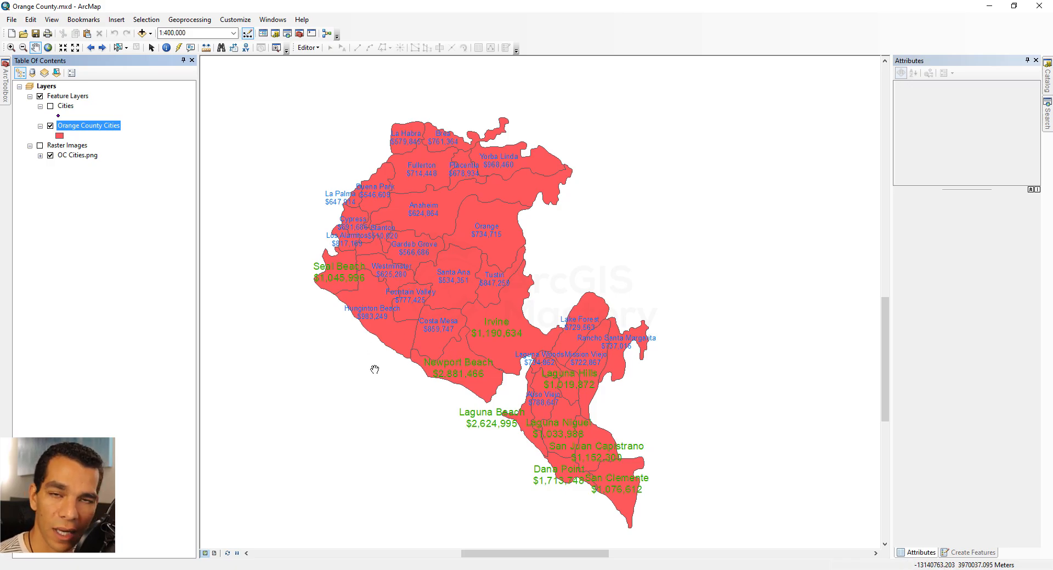
- Reopen the layer properties and delete the Small Label and LargeLabels label classes
right_click(96, 132)
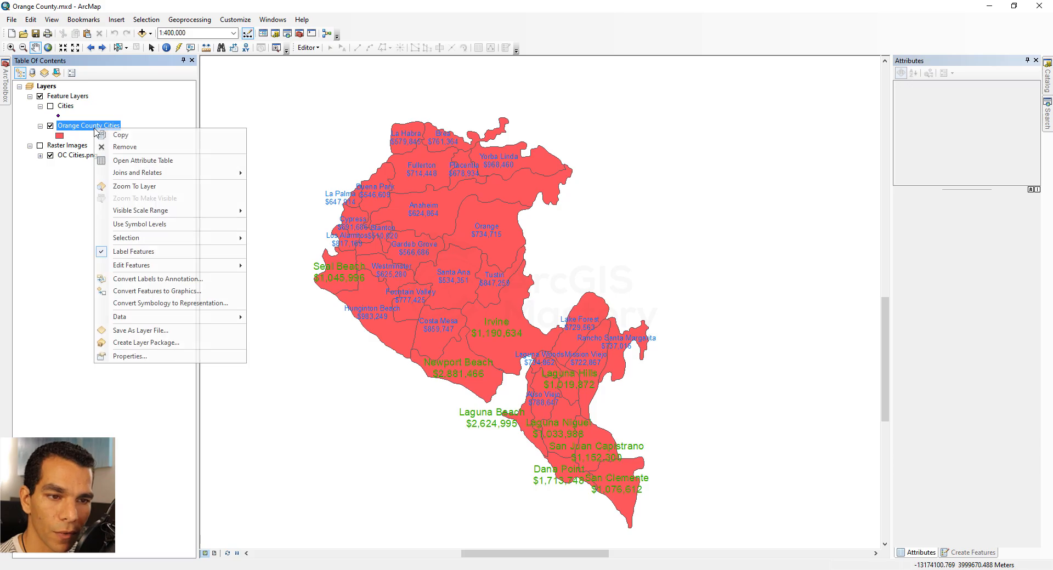
left_click(157, 357)
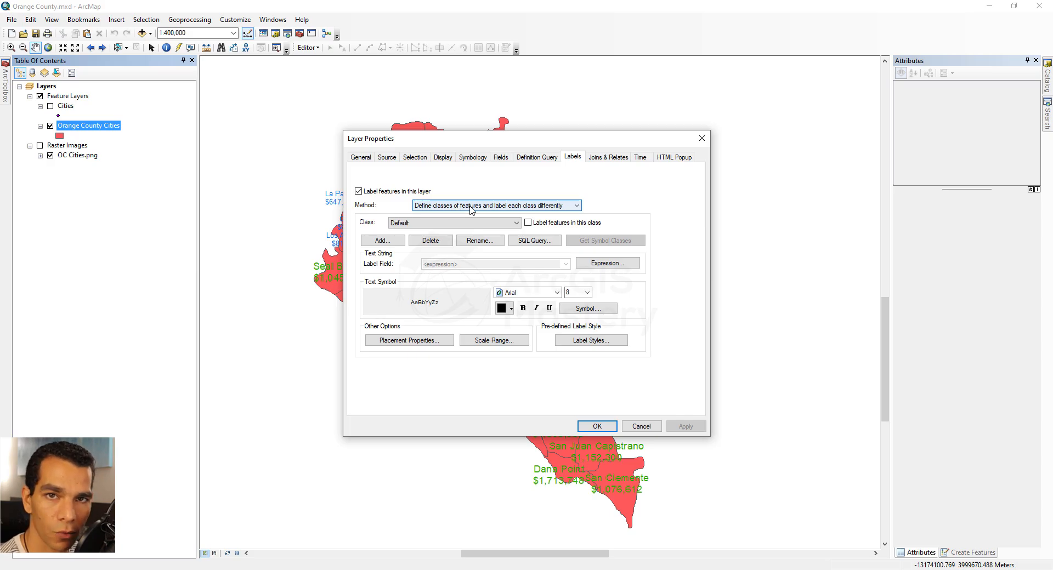
left_click(466, 223)
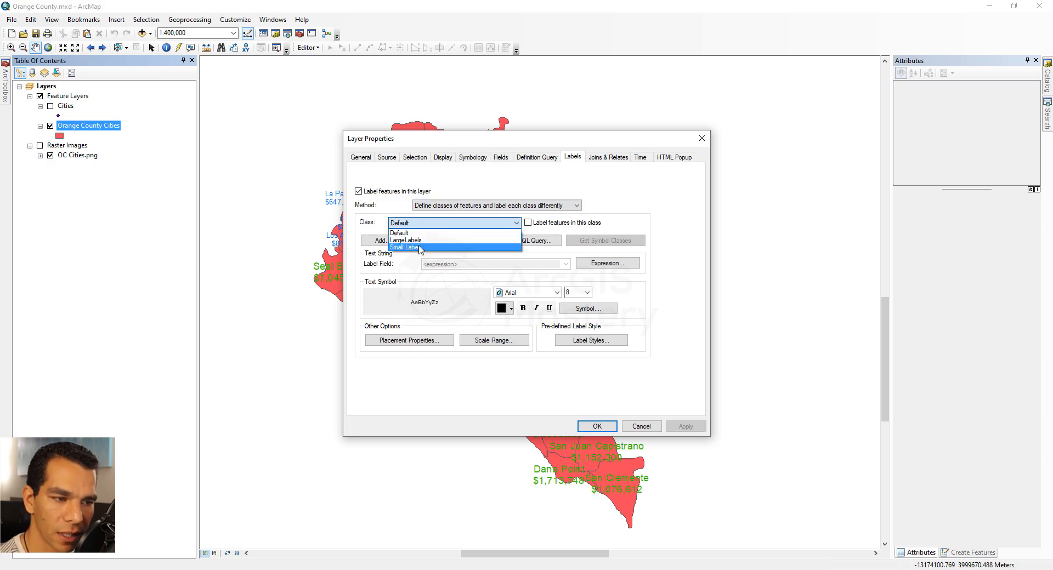
left_click(419, 249)
left_click(432, 243)
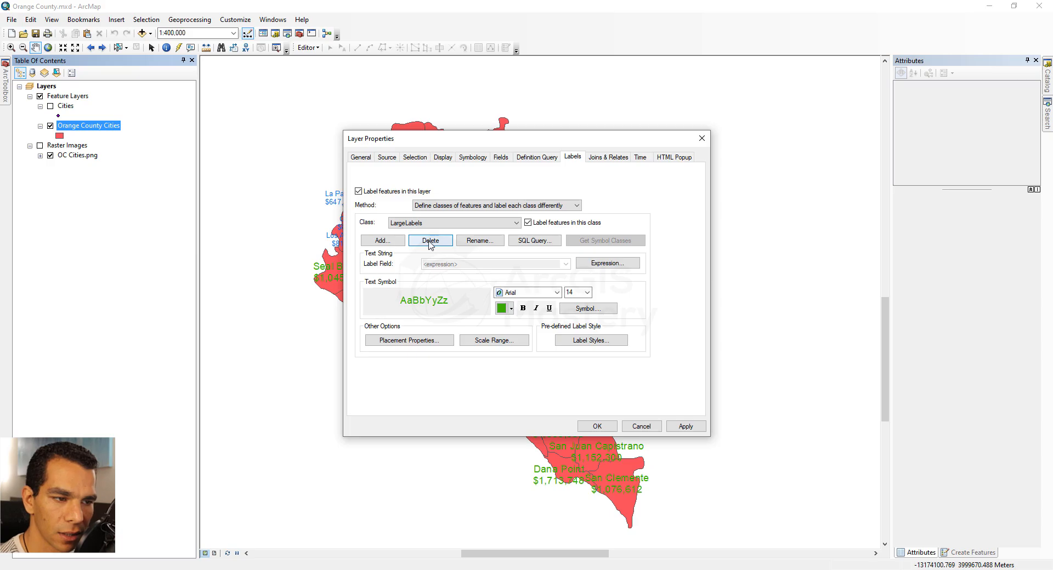
left_click(430, 244)
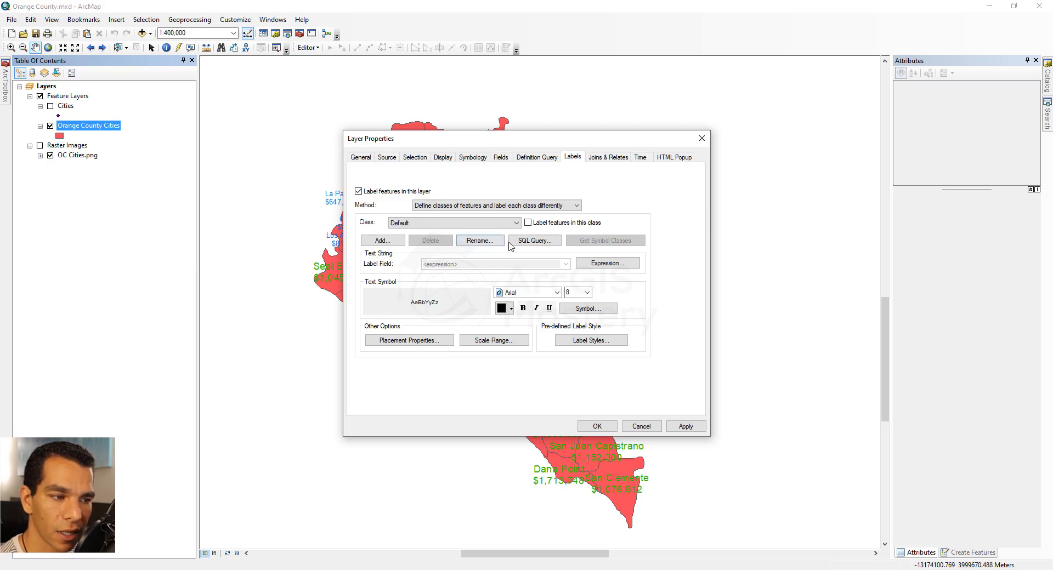
- Switch the labeling method to label all the features the same way
left_click(447, 207)
left_click(451, 219)
left_click_drag(613, 140, 281, 114)
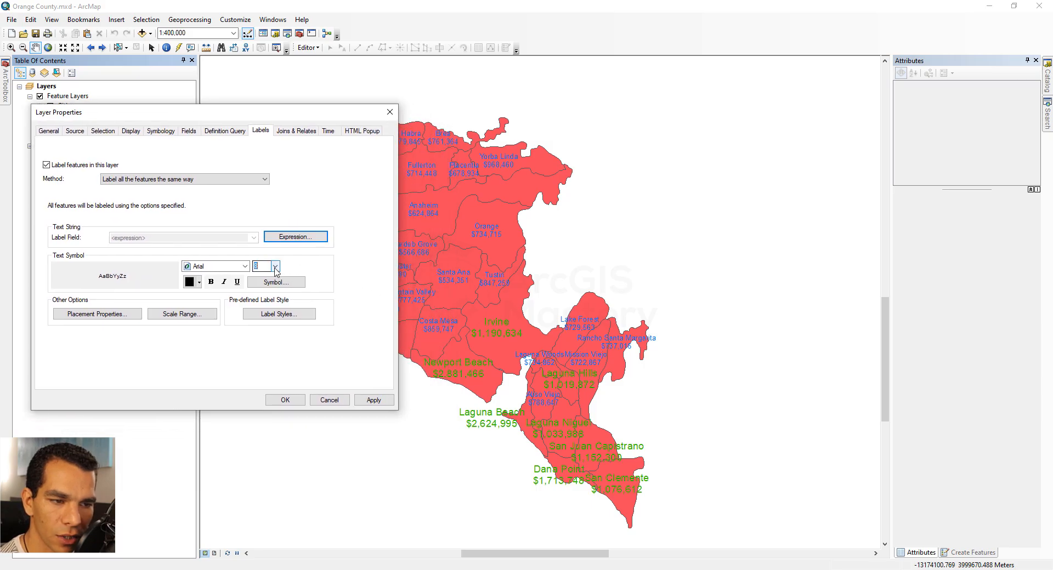
- Set the label text size to 12 and make it bold
left_click(275, 267)
left_click(261, 306)
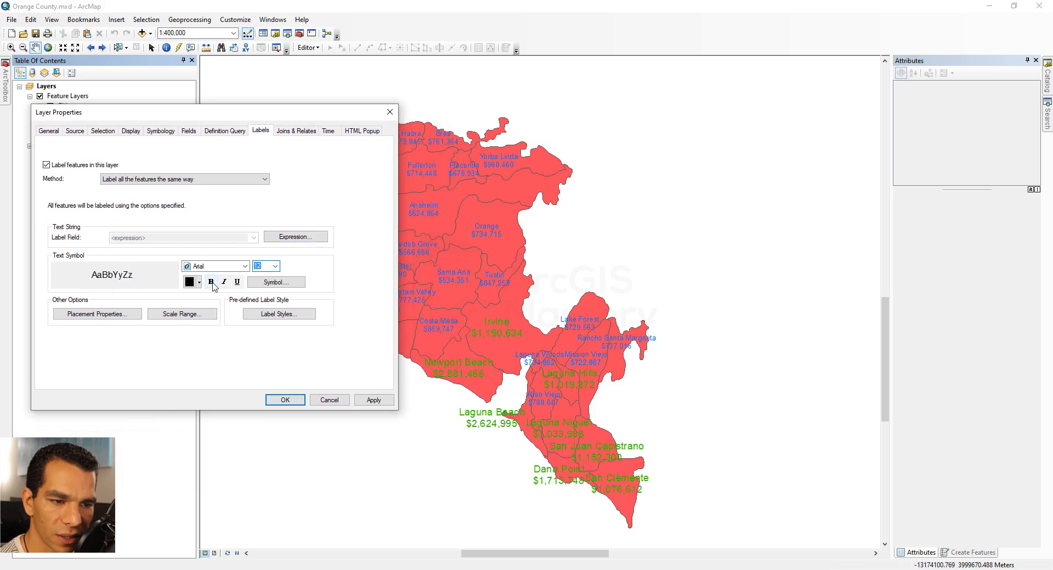
left_click(211, 283)
- Change the label font to Bahnschrift
left_click(216, 267)
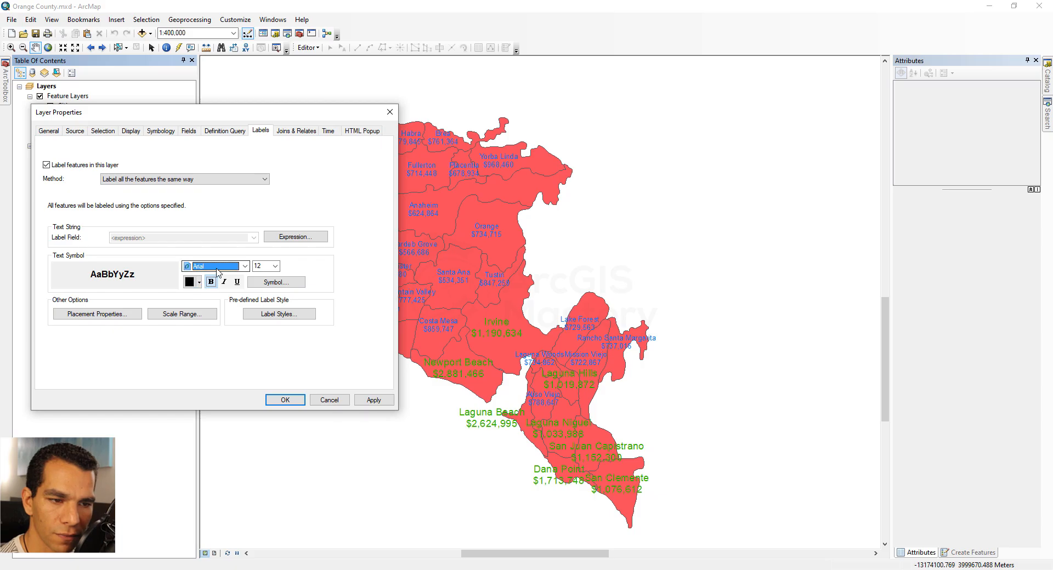
left_click(216, 268)
left_click(218, 293)
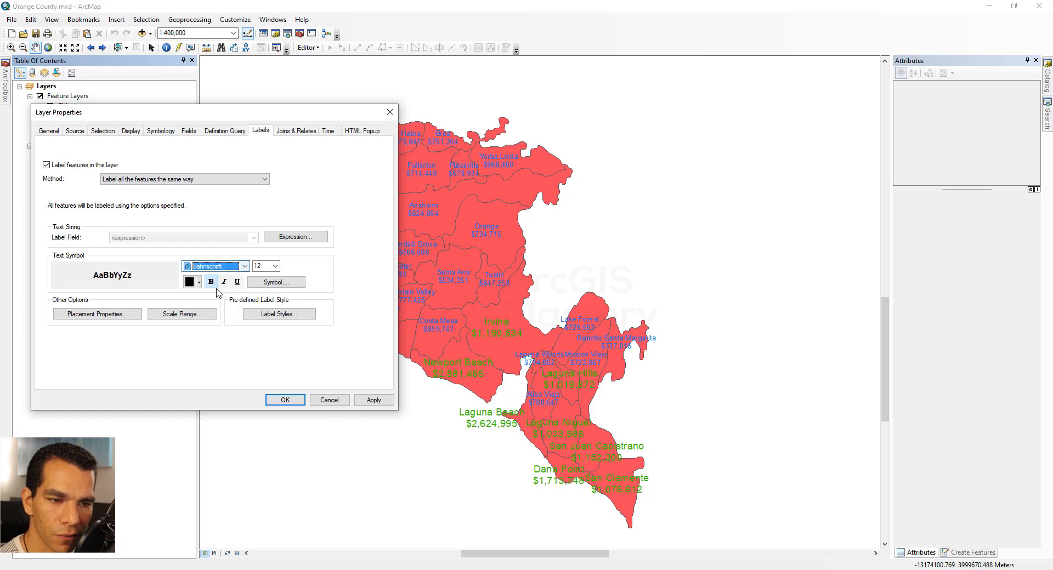